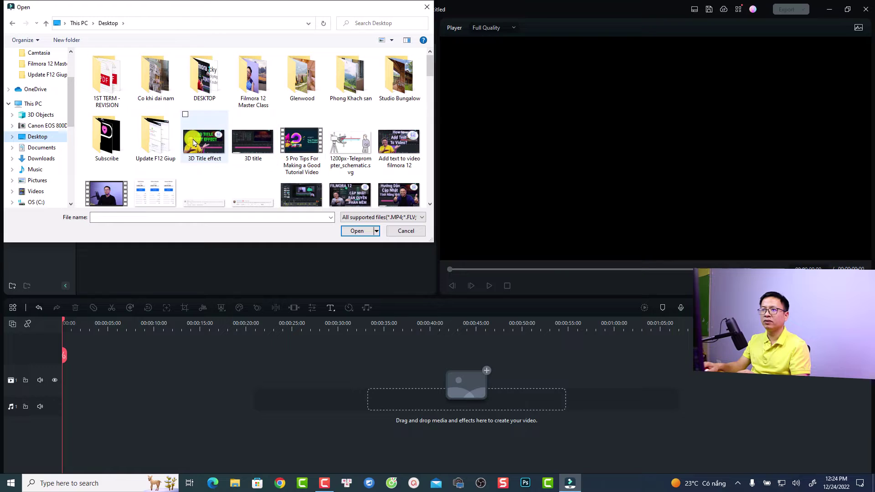
Step: Import the 3D Title effect image and 1200px-Teleprompter_schematic.svg from the Desktop folder into the project media
left_click(204, 142)
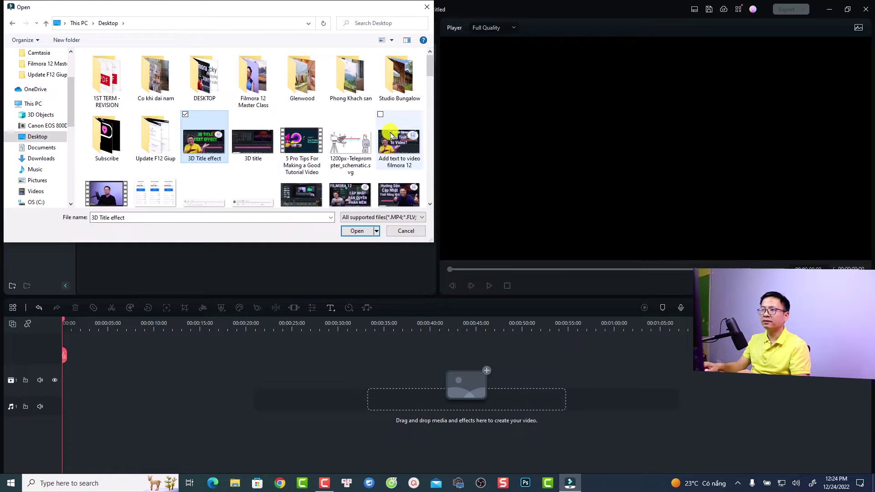
left_click(332, 118, "ctrl")
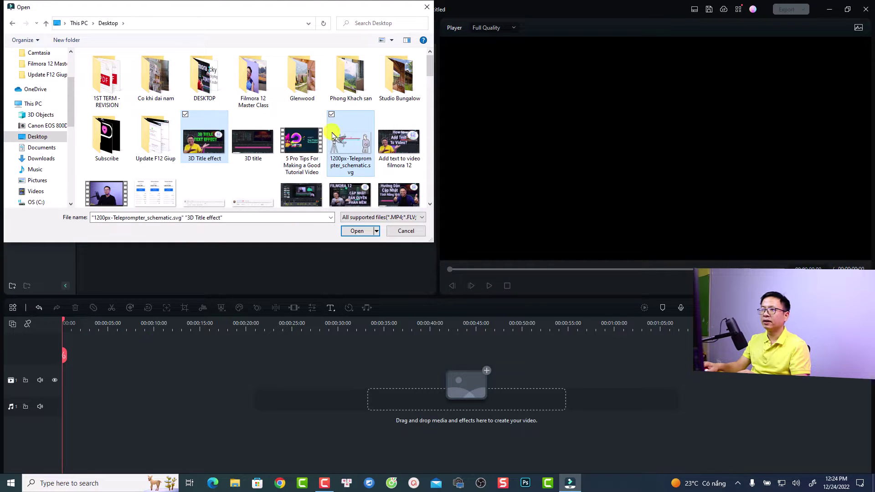
left_click(357, 231)
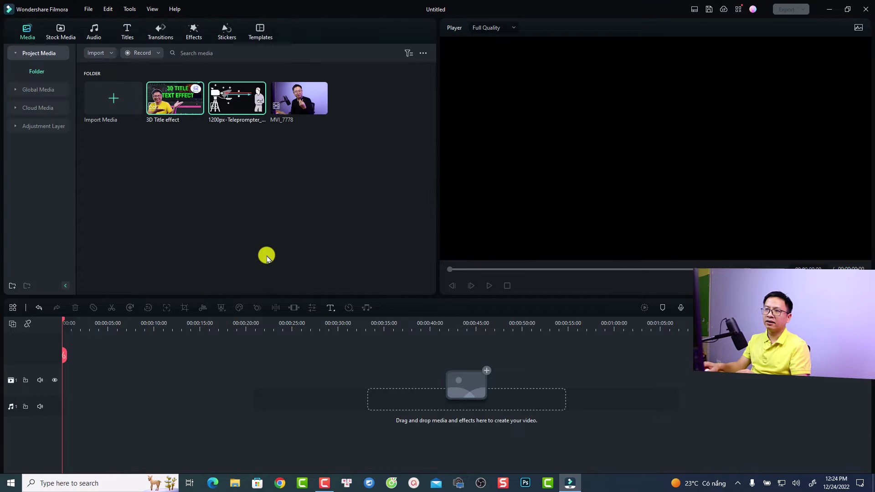
Step: Place the MVI_7778 video at the start of the timeline, keeping the 1920 x 1080 25fps project settings, and play its opening
left_click(314, 151)
left_click_drag(298, 111, 45, 401)
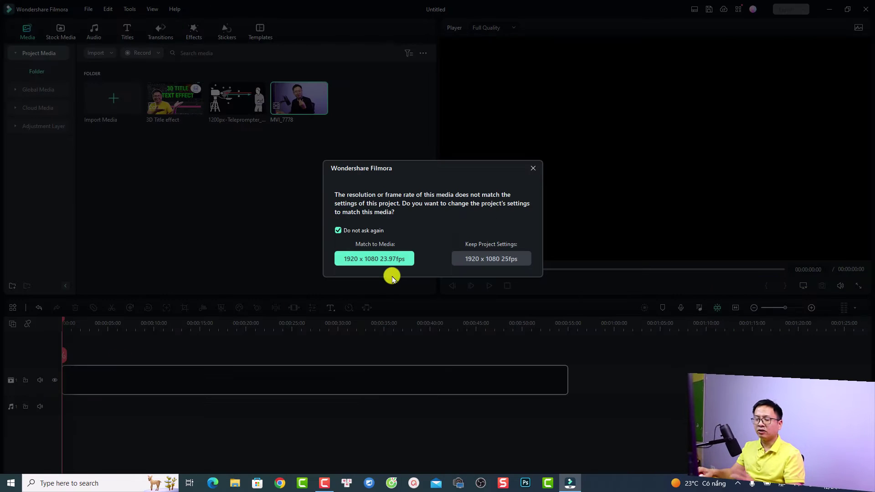
left_click(503, 258)
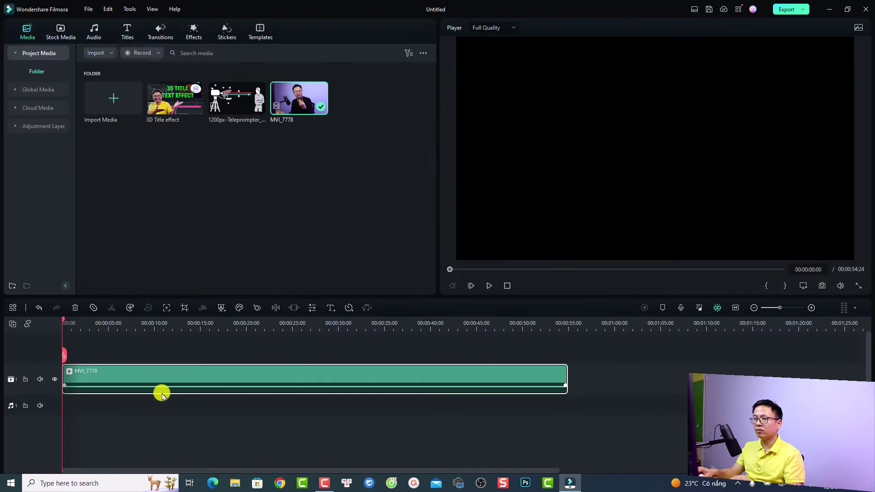
key("space")
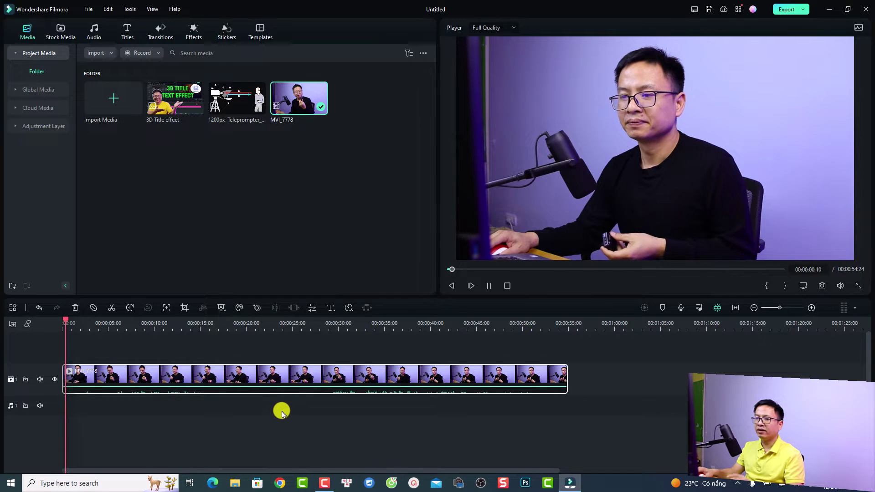
key("space")
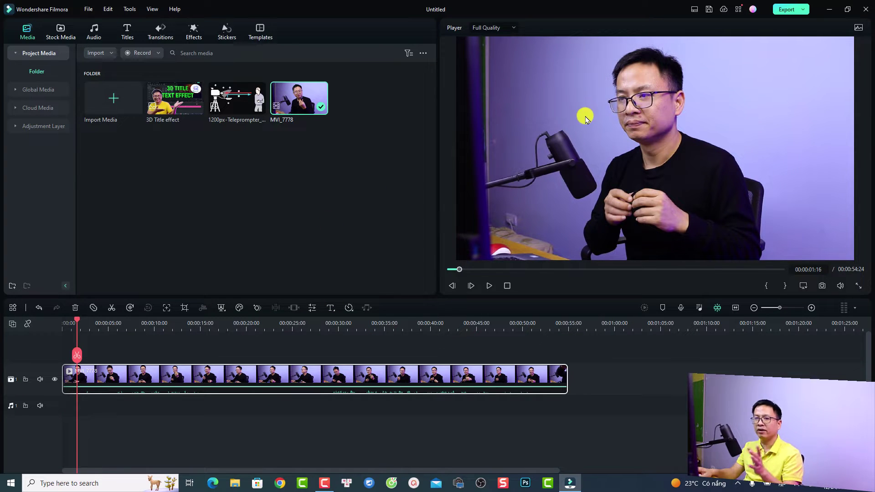
Step: Try the 3D Title effect image on a track above the video at 00:00:01:16, then delete it from the timeline
left_click(167, 113)
left_click_drag(167, 114, 86, 355)
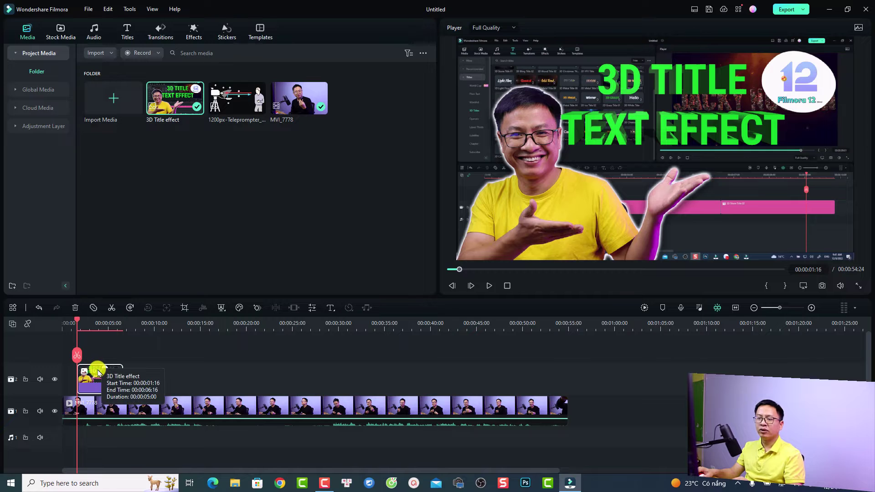
left_click(70, 324)
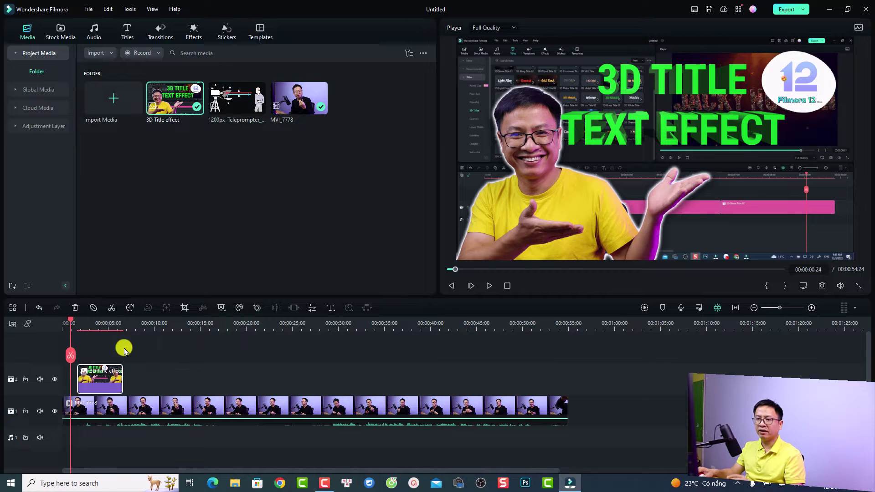
key("space")
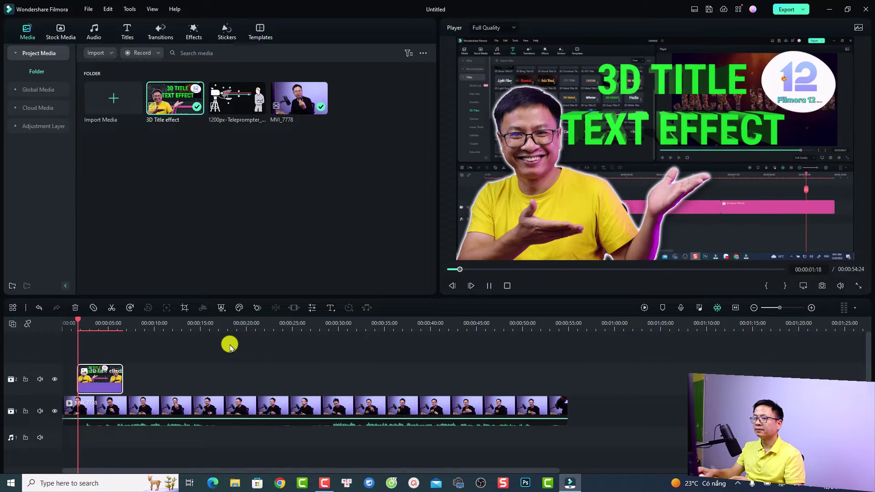
key("space")
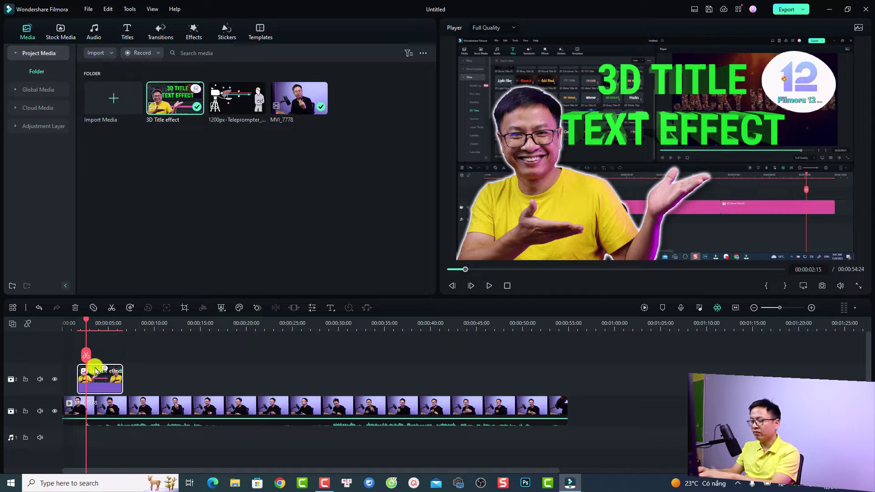
key("Delete")
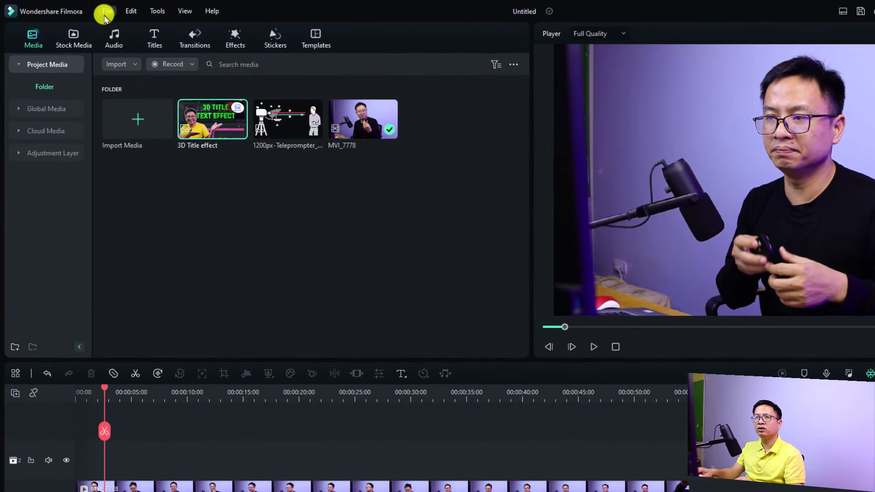
Step: Open the editing preferences and examine the default photo duration and its unit options
left_click(106, 13)
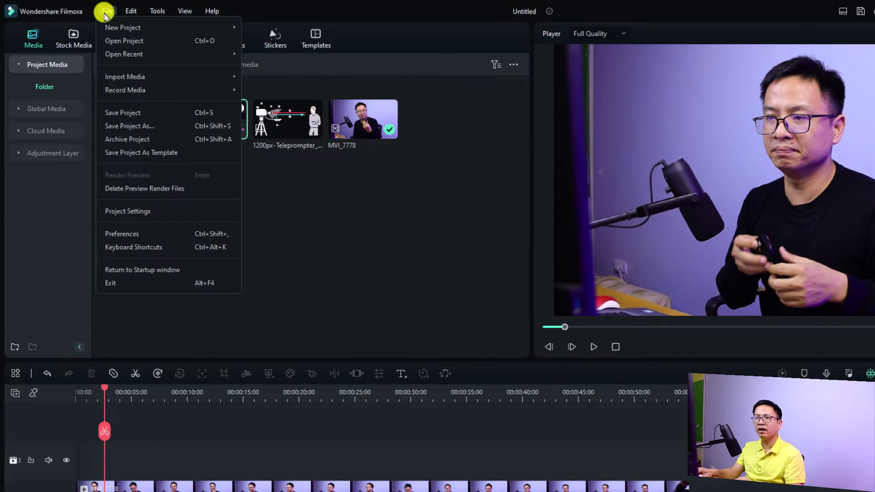
left_click(130, 234)
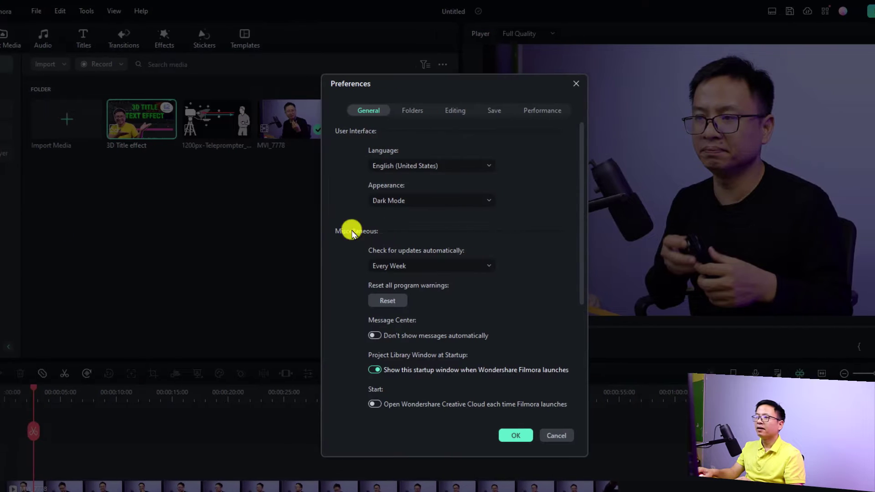
left_click(412, 110)
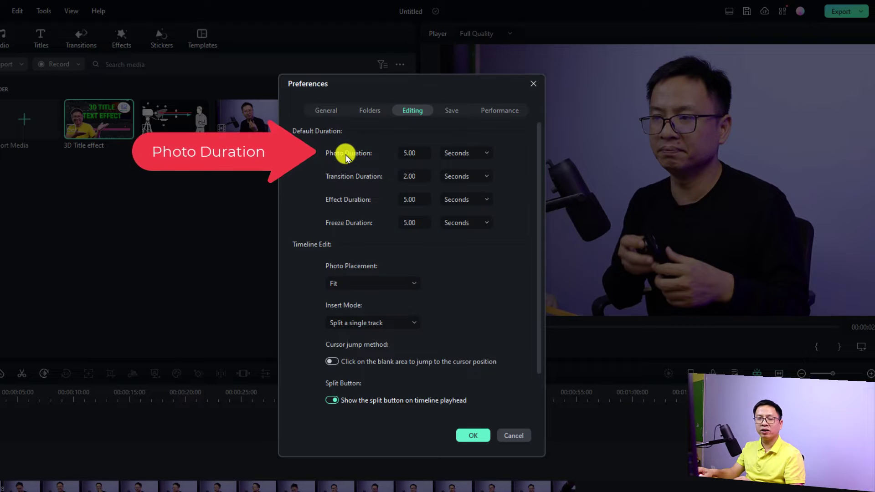
left_click(413, 156)
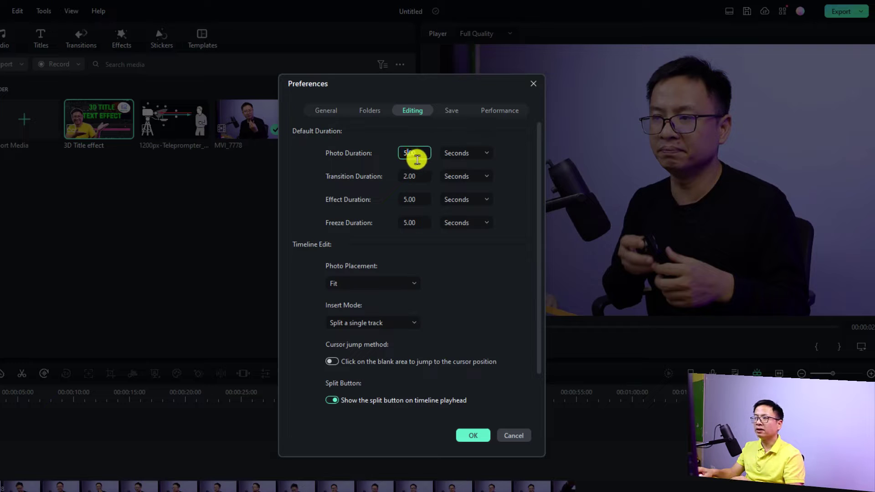
left_click(474, 151)
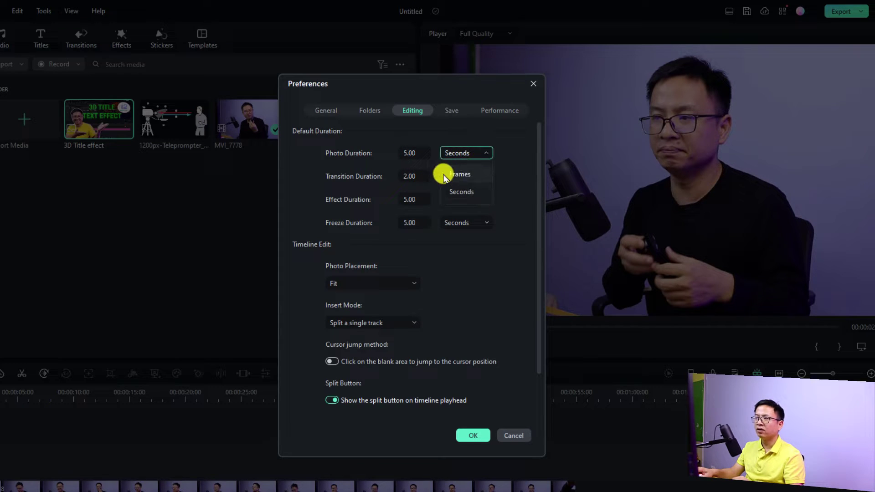
double_click(416, 152)
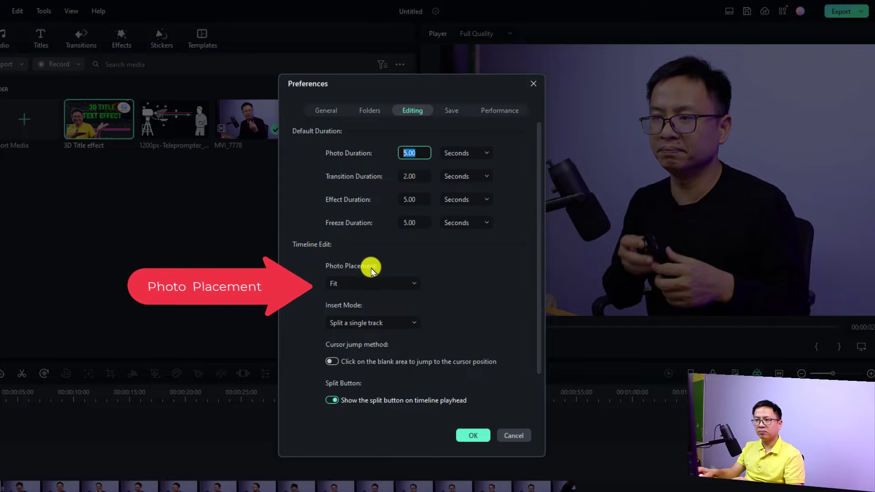
Step: Choose Fit as the photo placement for timeline editing and apply the preferences
left_click(415, 283)
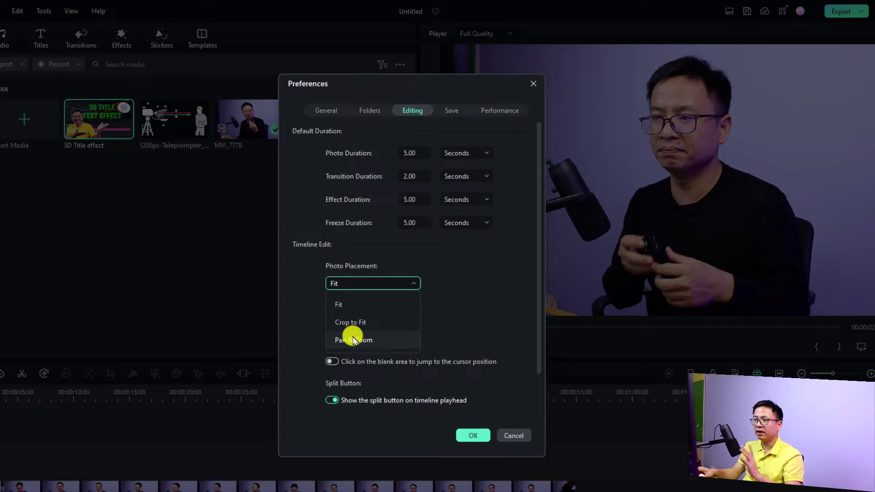
left_click(346, 308)
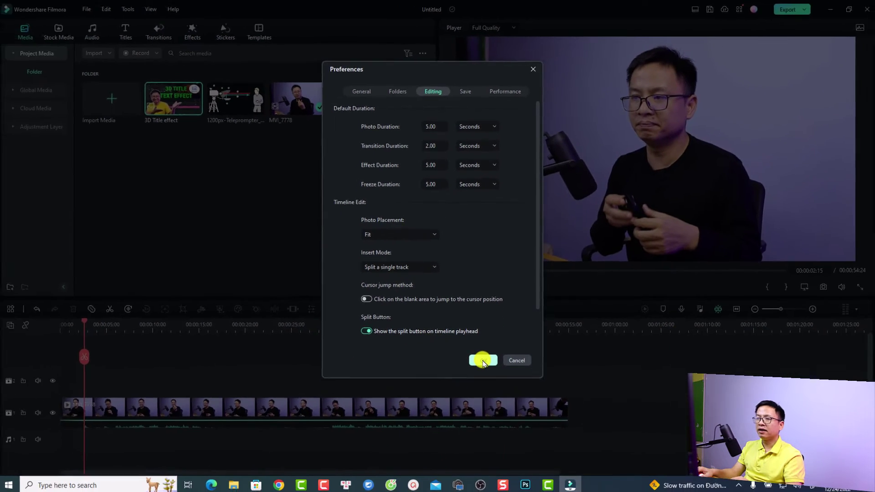
left_click(483, 360)
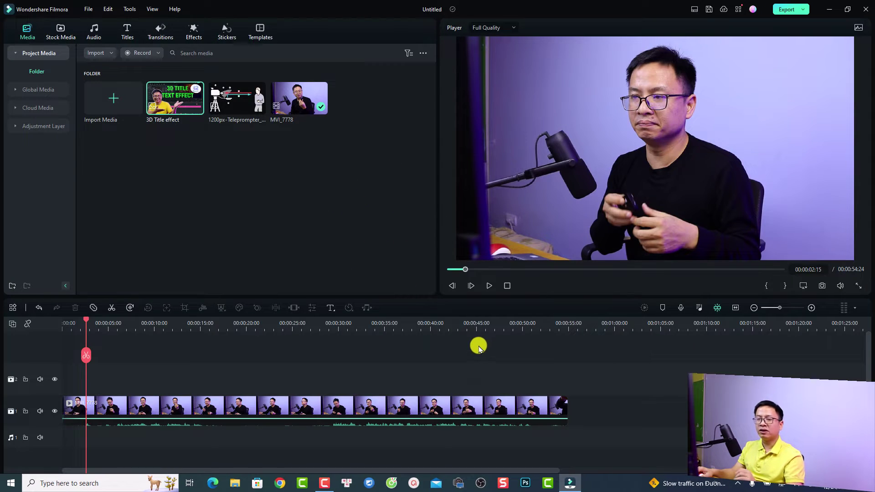
Step: Place the teleprompter schematic image on the track above the video at 00:00:02:15 and preview the overlay
left_click(235, 107)
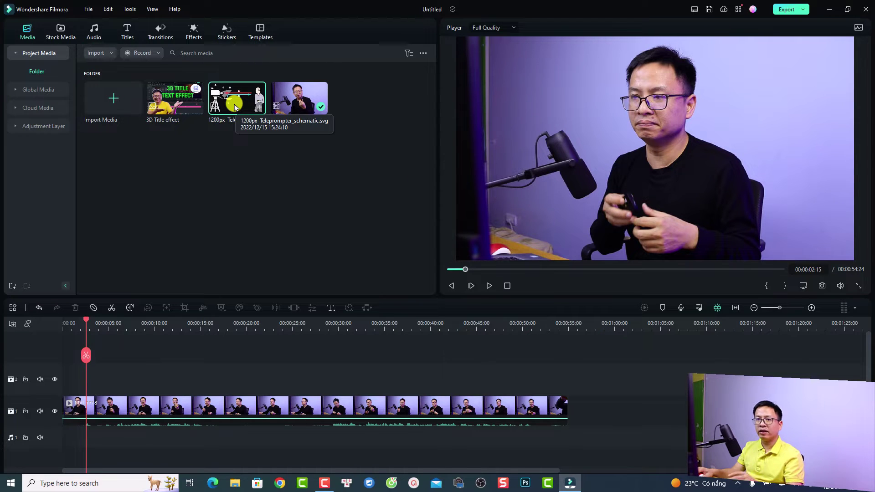
left_click_drag(236, 107, 89, 387)
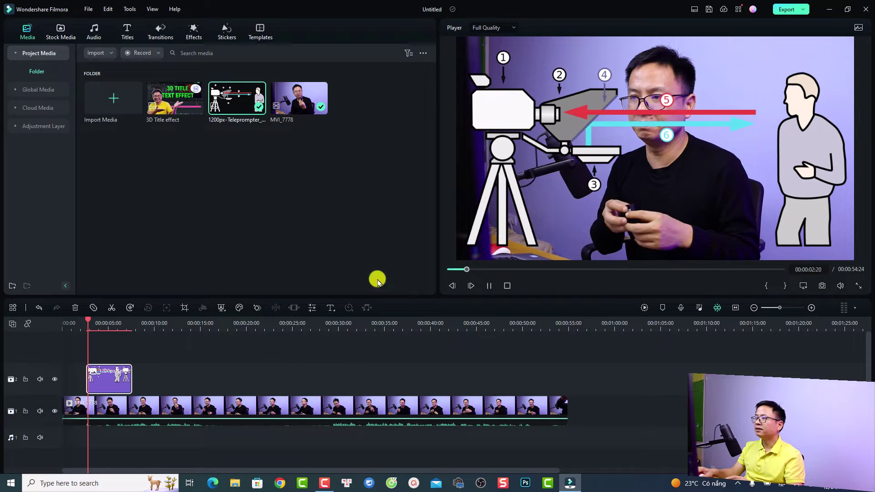
key("space")
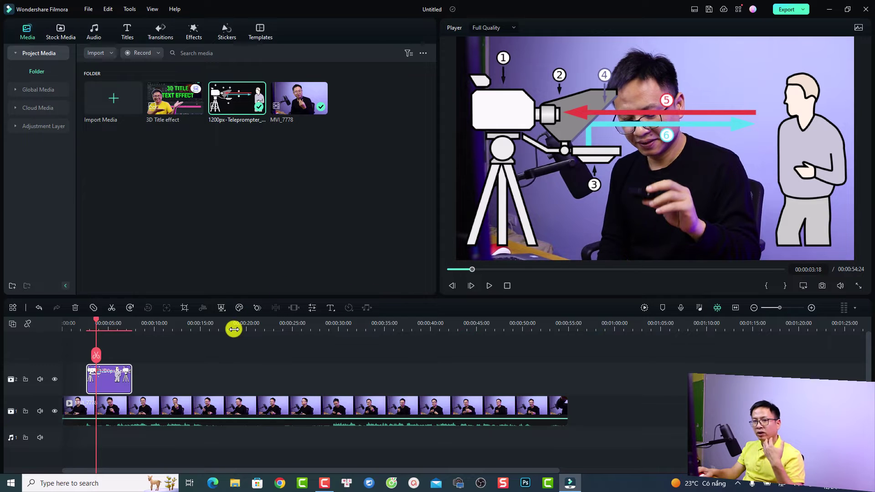
Step: Add the Pexels stock photo of a figure in a canyon above the video near 10 seconds and preview it at 00:00:12:00
left_click(60, 30)
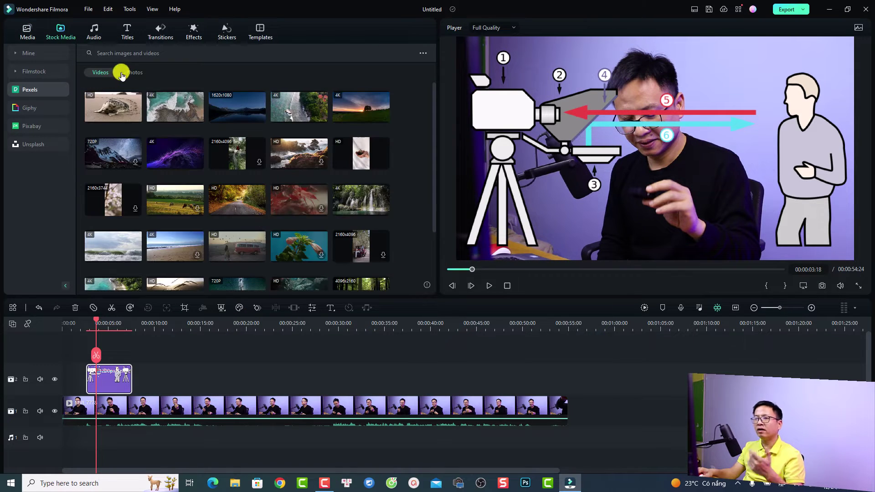
left_click(132, 74)
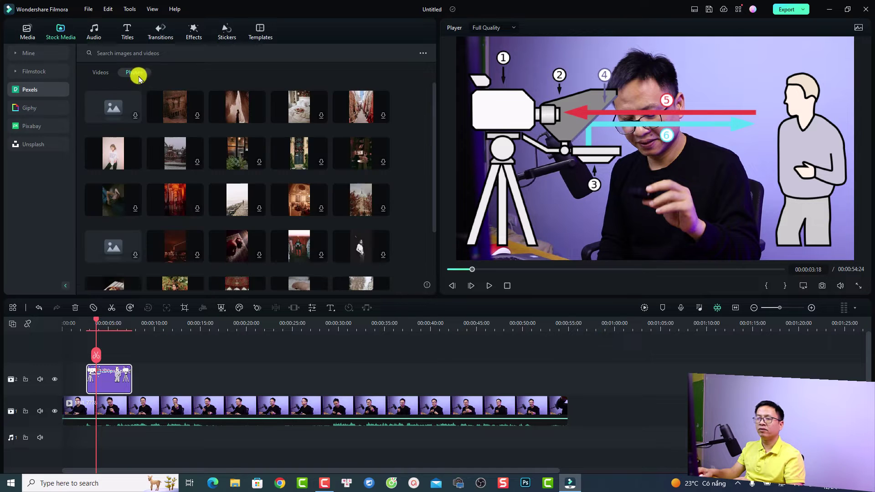
mouse_move(234, 112)
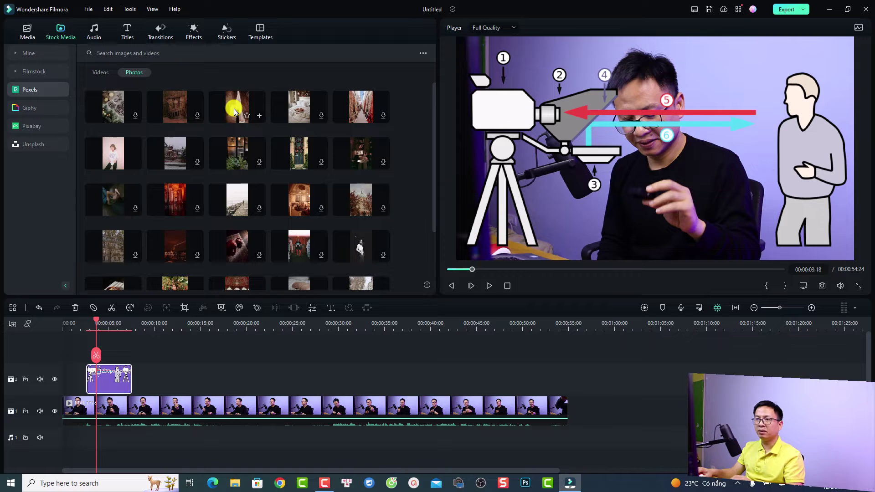
left_click_drag(235, 112, 172, 374)
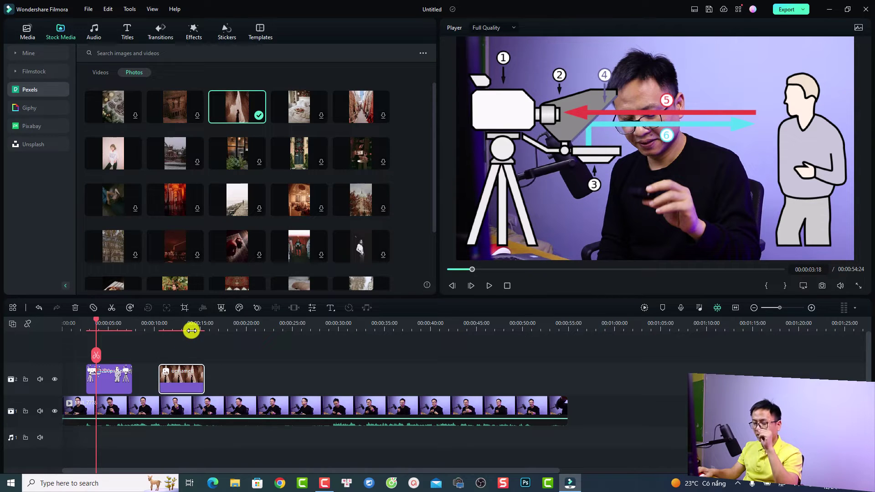
left_click(173, 326)
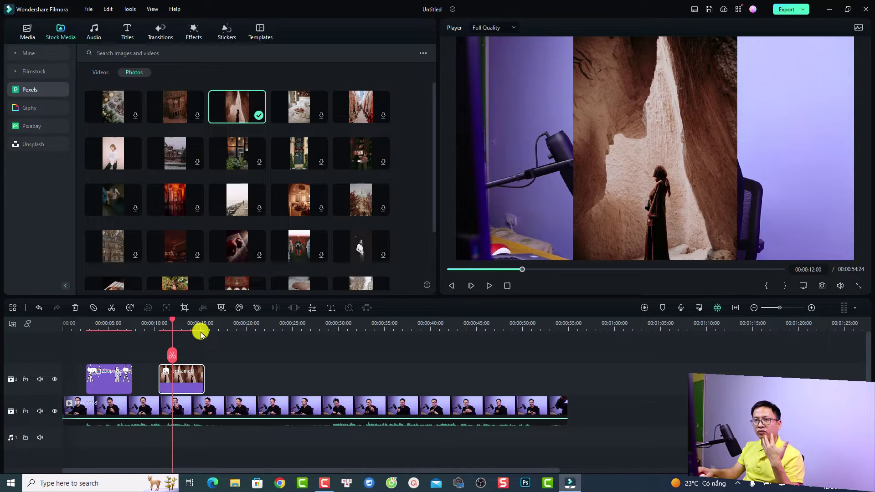
Step: Change the photo placement in the editing preferences to Crop to Fit and apply it
left_click(82, 9)
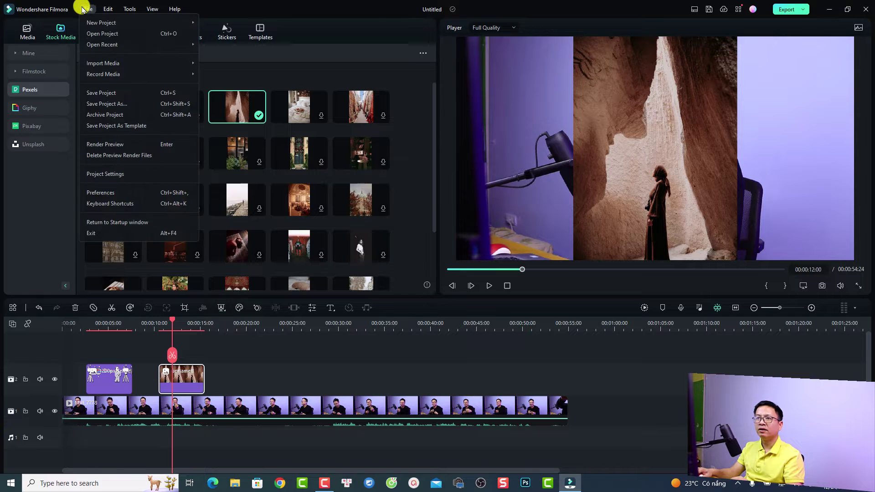
left_click(96, 191)
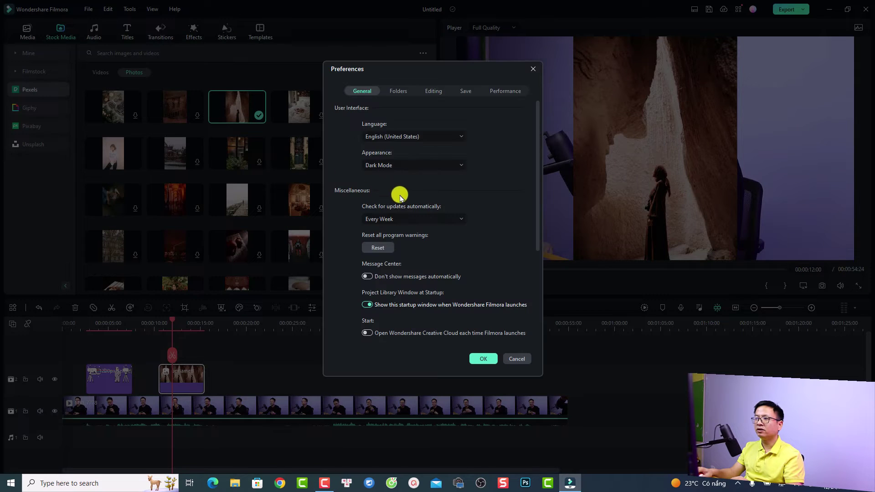
left_click(440, 91)
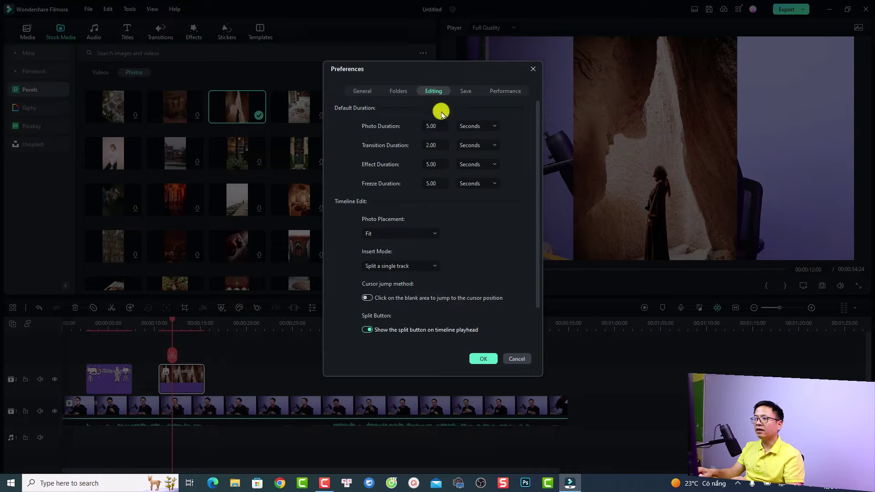
left_click(425, 236)
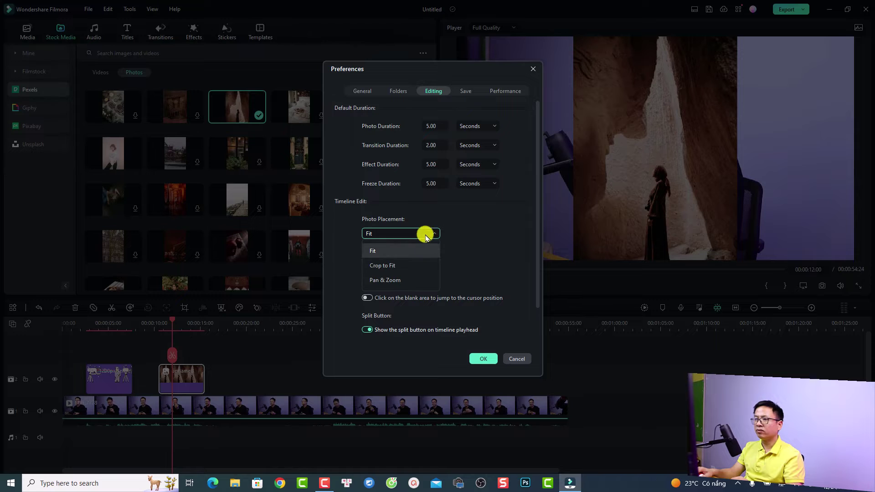
left_click(405, 267)
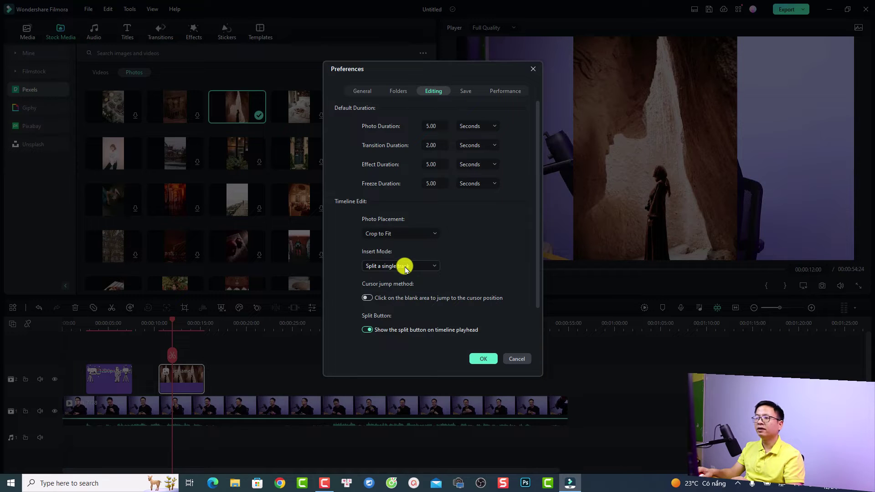
left_click(479, 358)
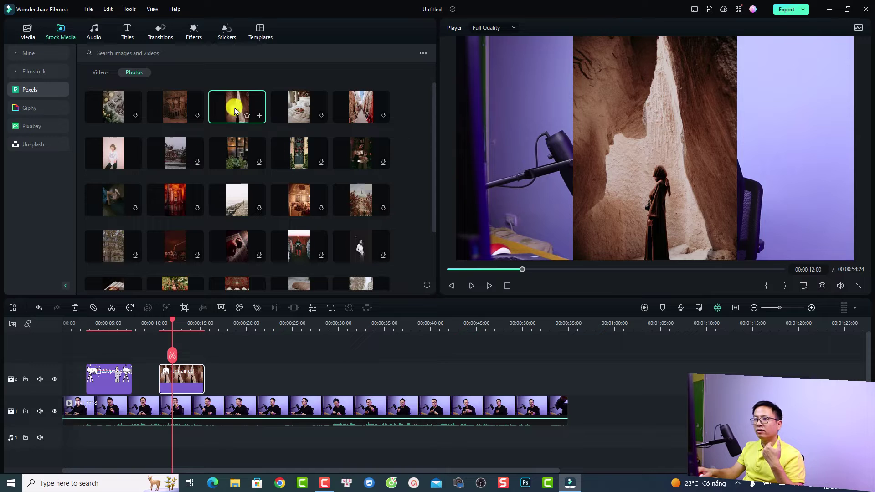
Step: Add the Pexels canyon photo to the track above the video at 00:00:20:01 and preview it at 00:00:21:23
left_click(247, 324)
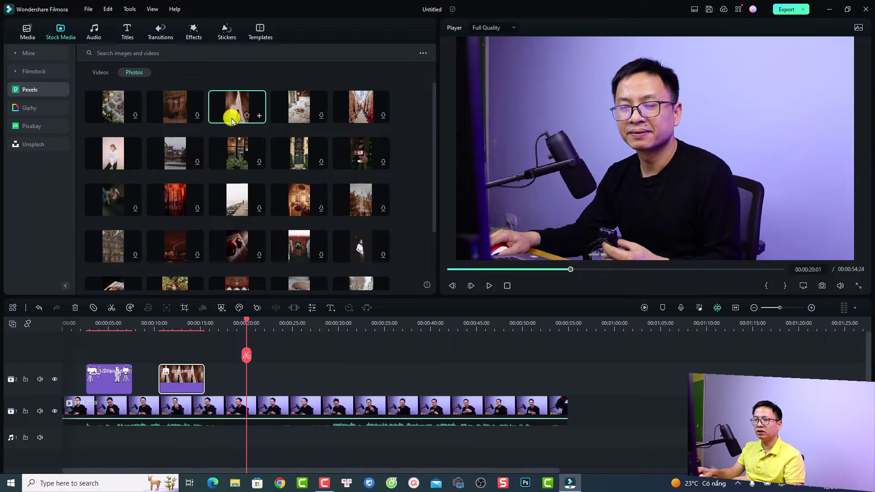
left_click_drag(231, 121, 250, 378)
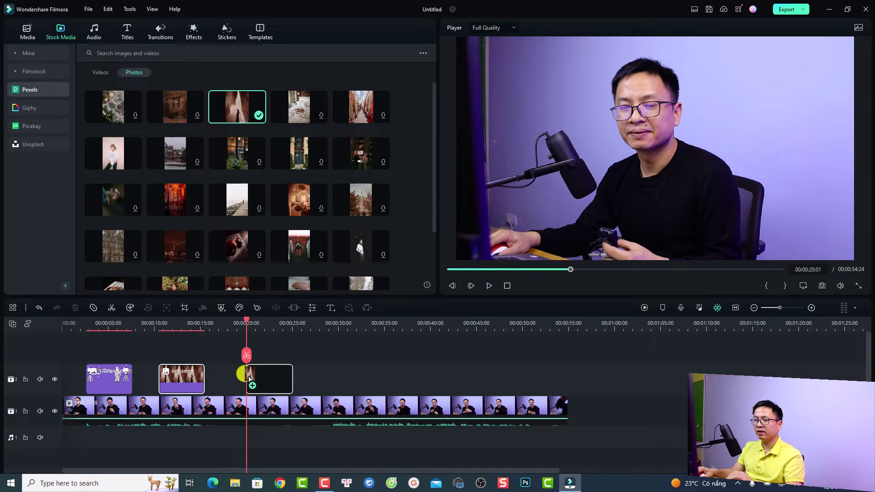
left_click_drag(250, 379, 249, 378)
left_click(264, 325)
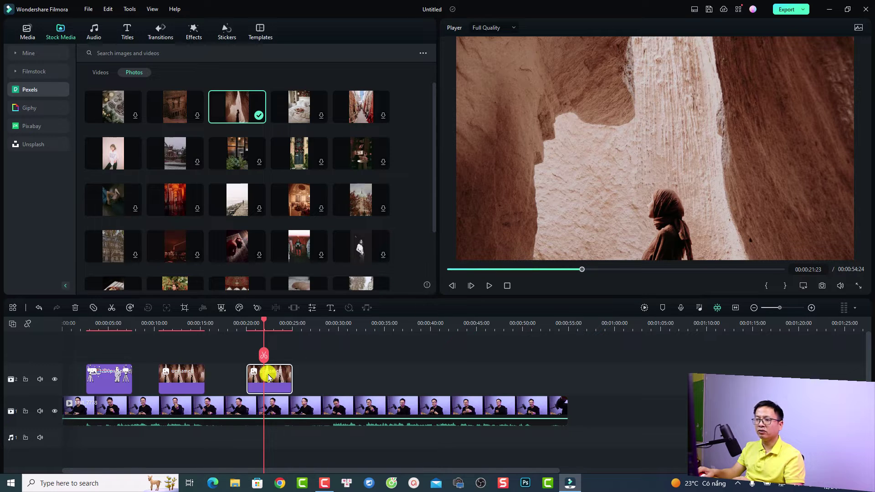
Step: Crop the second canyon photo at a 16:9 ratio, with the crop frame lowered around the standing figure, and apply it
left_click(181, 308)
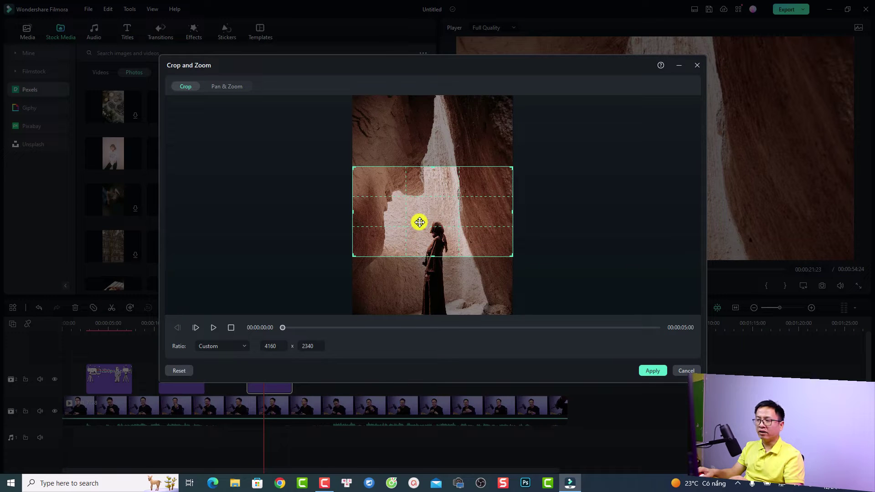
left_click_drag(420, 222, 418, 246)
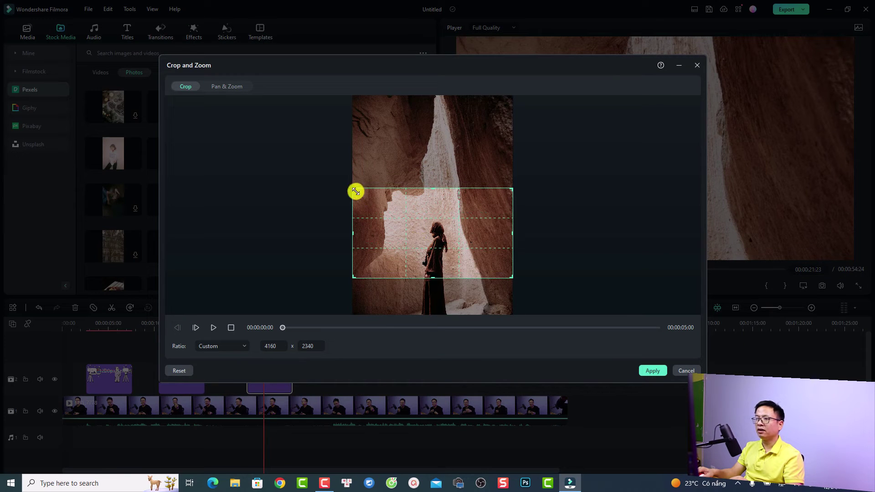
mouse_move(353, 190)
left_mouse_down()
mouse_move(367, 206)
mouse_move(348, 180)
mouse_move(353, 198)
left_mouse_up()
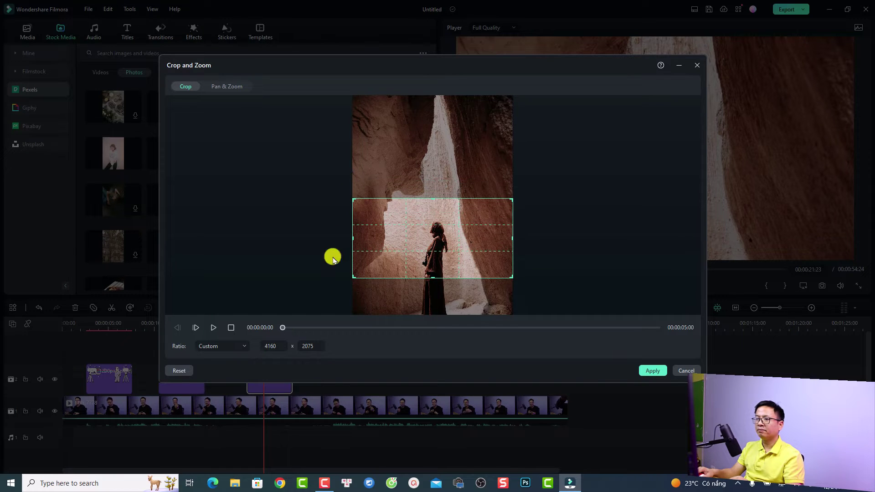
left_click(245, 347)
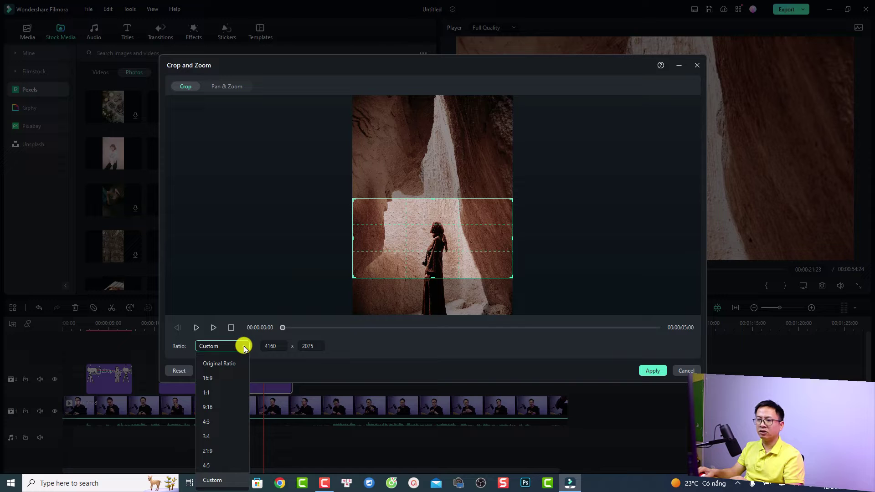
left_click(220, 377)
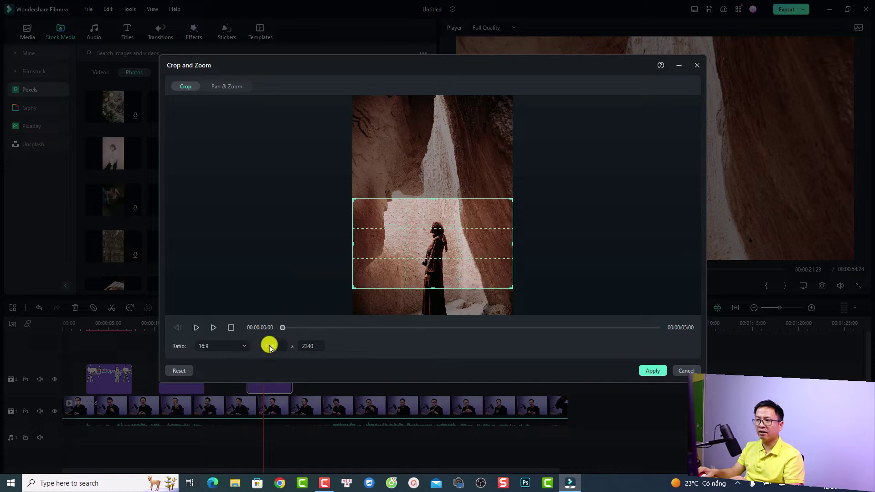
left_click_drag(408, 274, 407, 273)
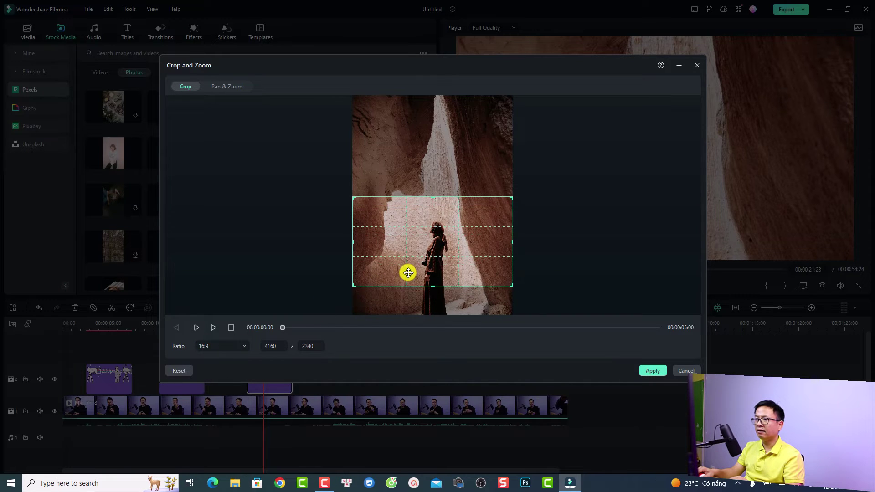
left_click(651, 372)
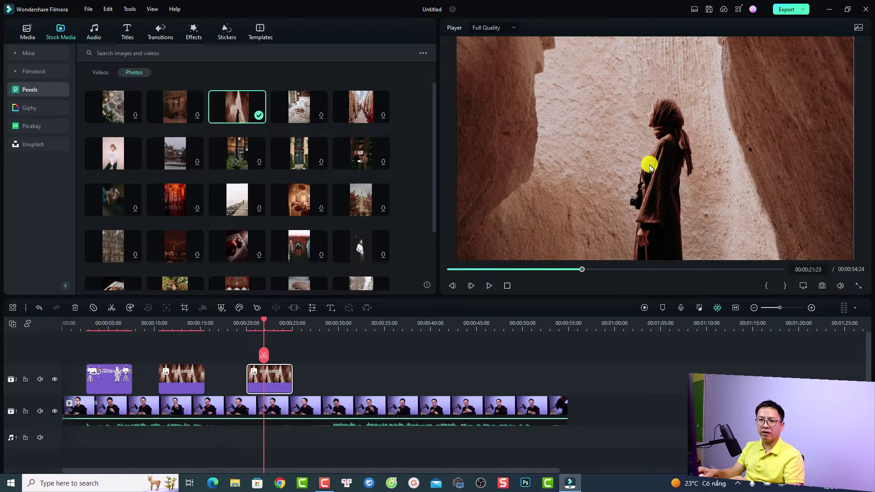
Step: Change the photo placement in the editing preferences to Pan & Zoom and apply it
left_click(294, 324)
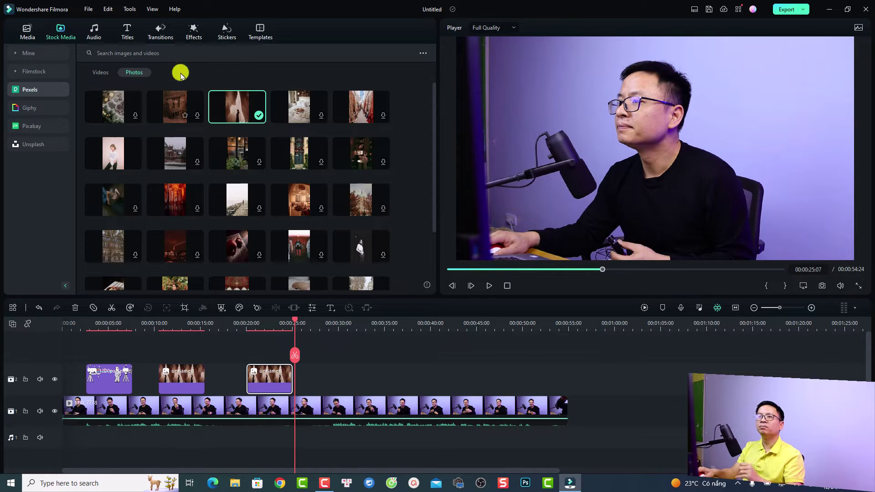
left_click(84, 9)
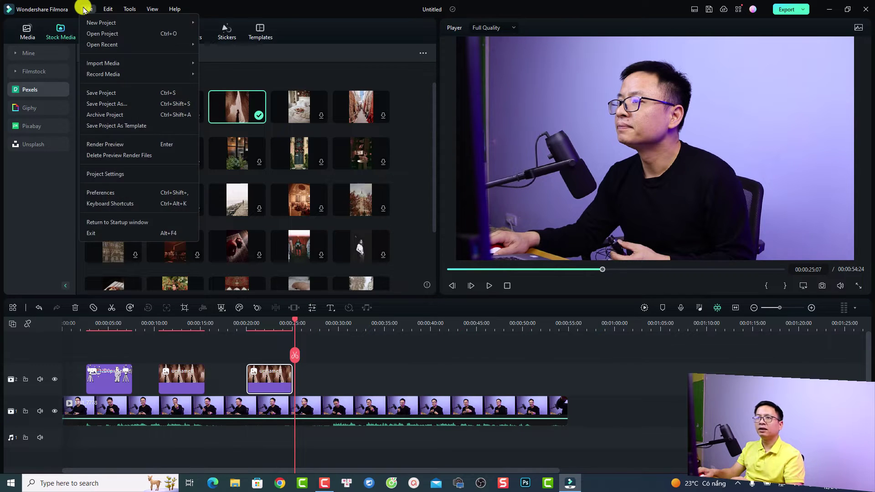
left_click(100, 193)
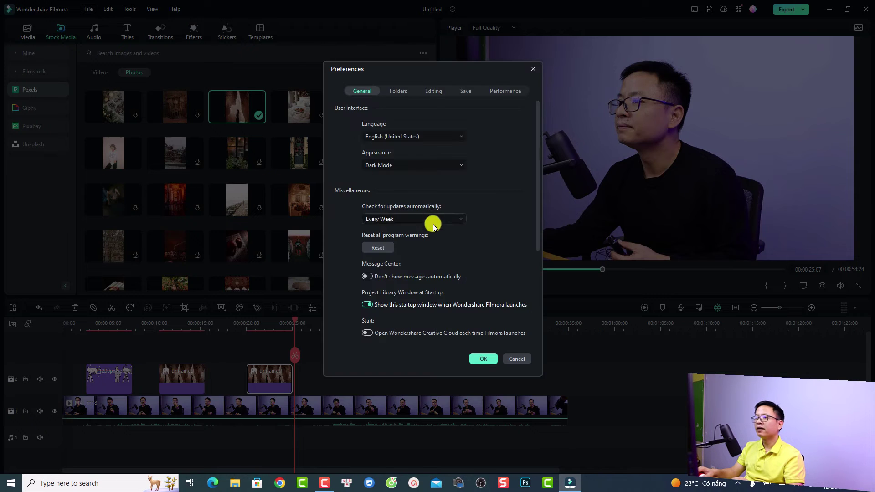
left_click(433, 91)
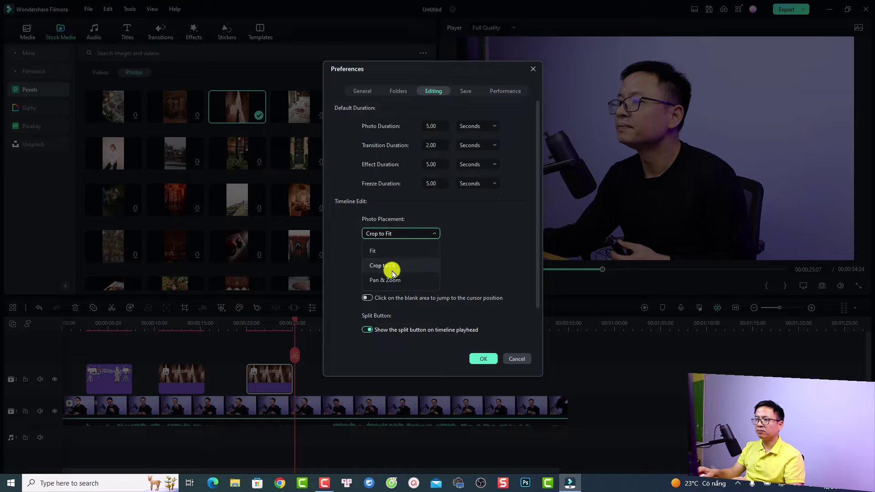
left_click(388, 281)
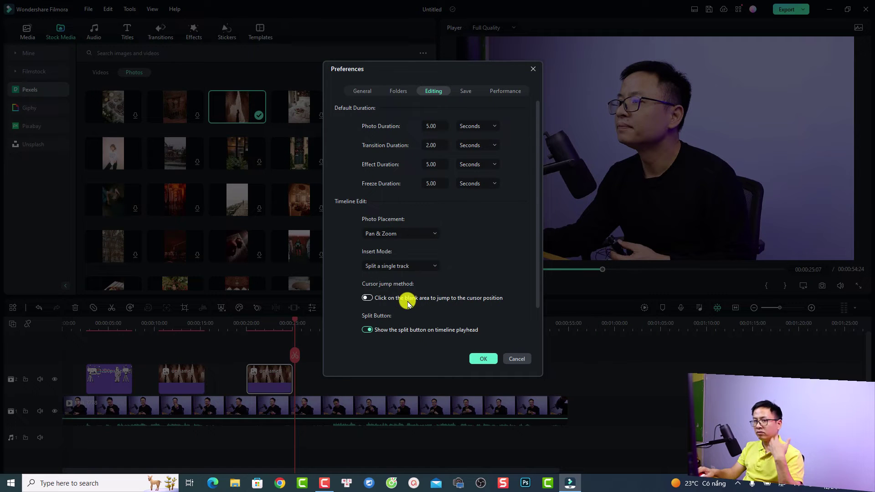
left_click(483, 358)
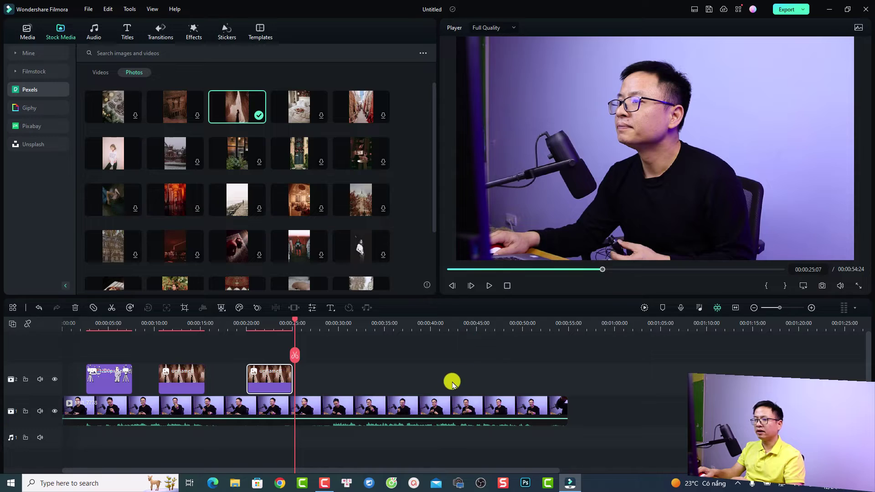
Step: Place the 3D Title effect image from the project media above the video at about 28 seconds and play back its zoom
left_click(28, 33)
double_click(170, 110)
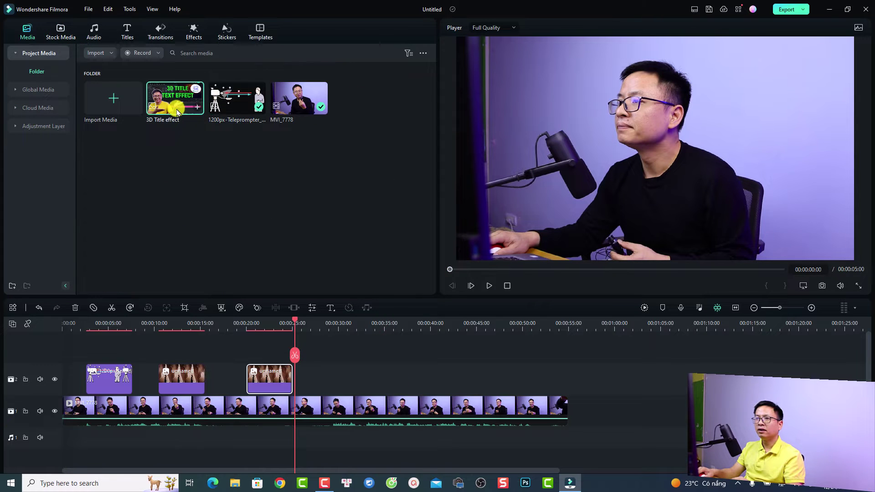
left_click_drag(169, 111, 327, 386)
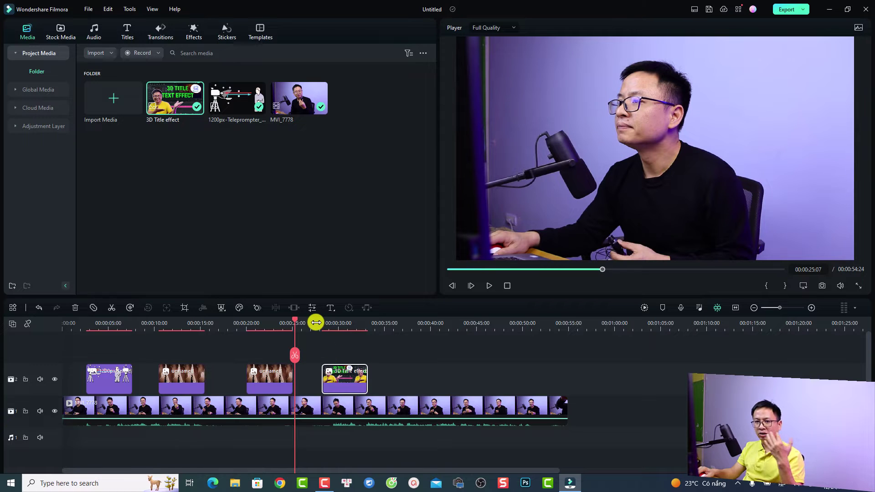
left_click(316, 323)
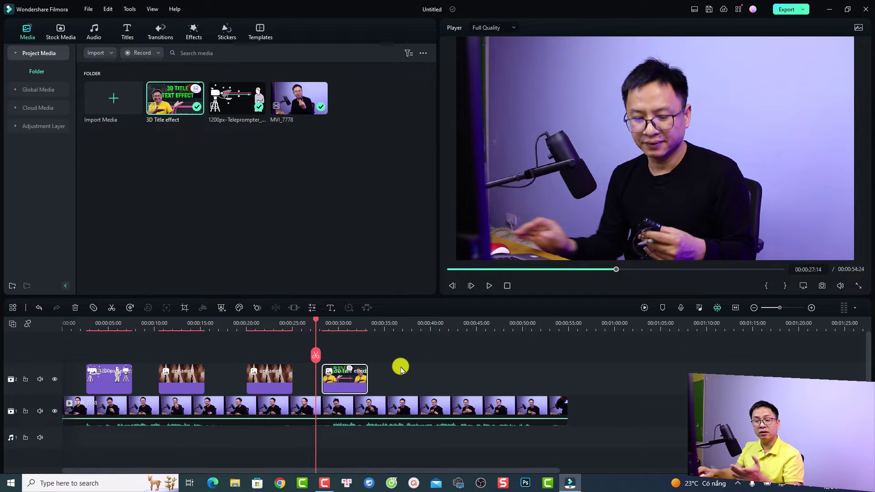
key("space")
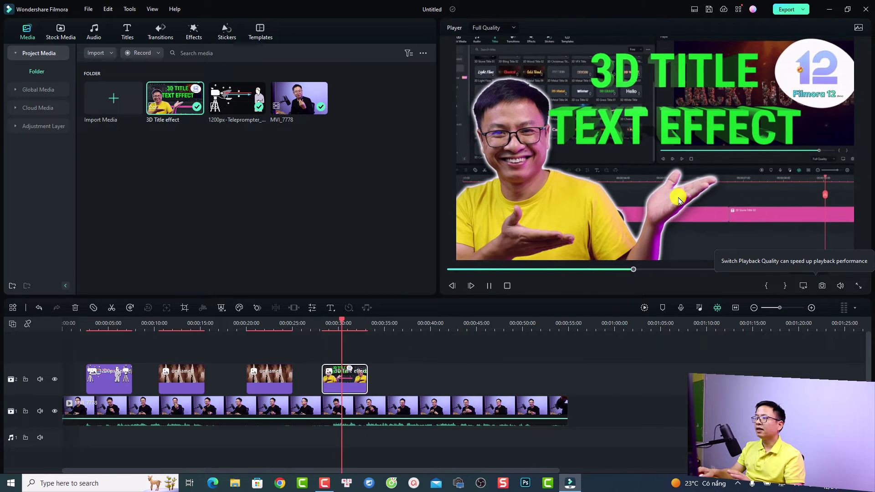
key("space")
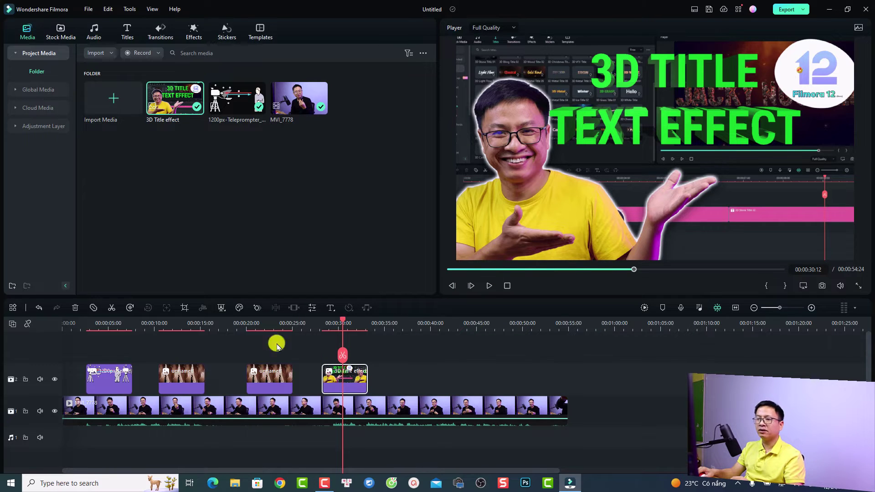
Step: Swap the Pan & Zoom start and end frames of the 3D Title effect image and preview the motion
left_click(183, 308)
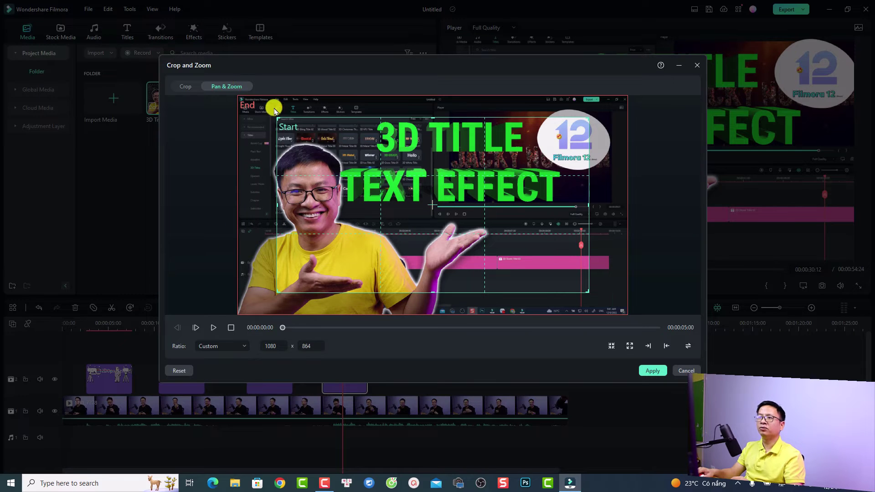
left_click(255, 110)
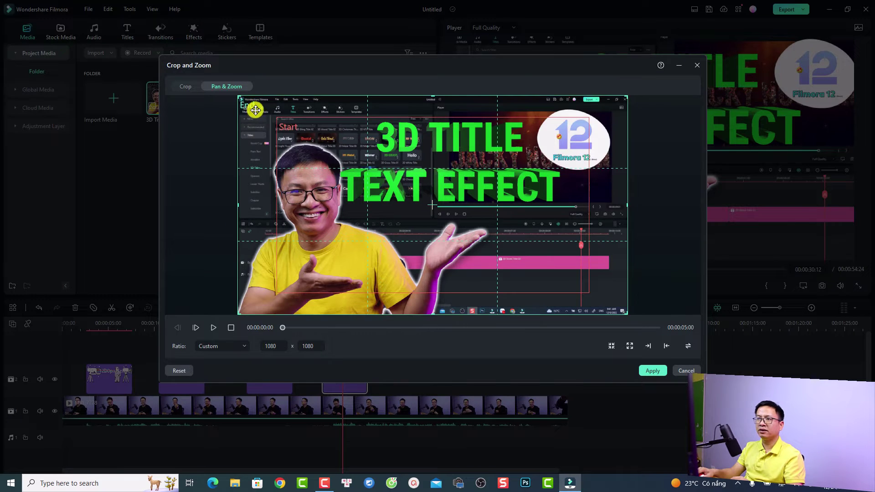
left_click(410, 215)
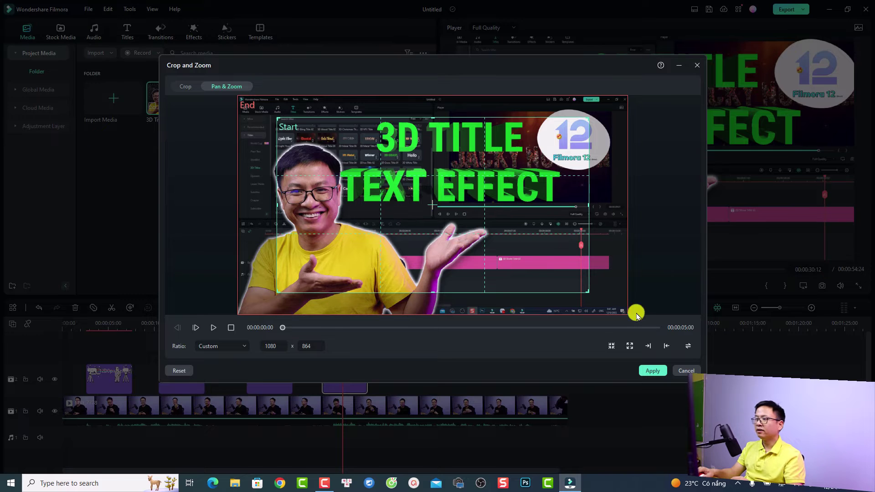
left_click(687, 347)
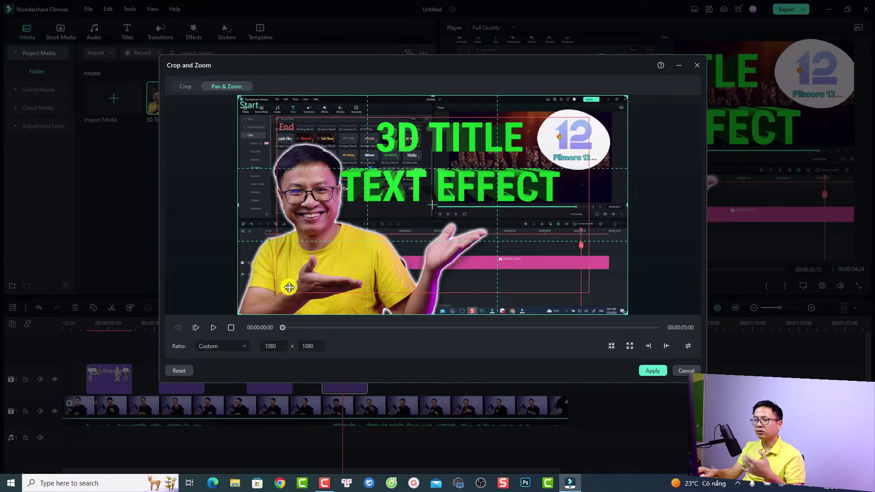
left_click(213, 327)
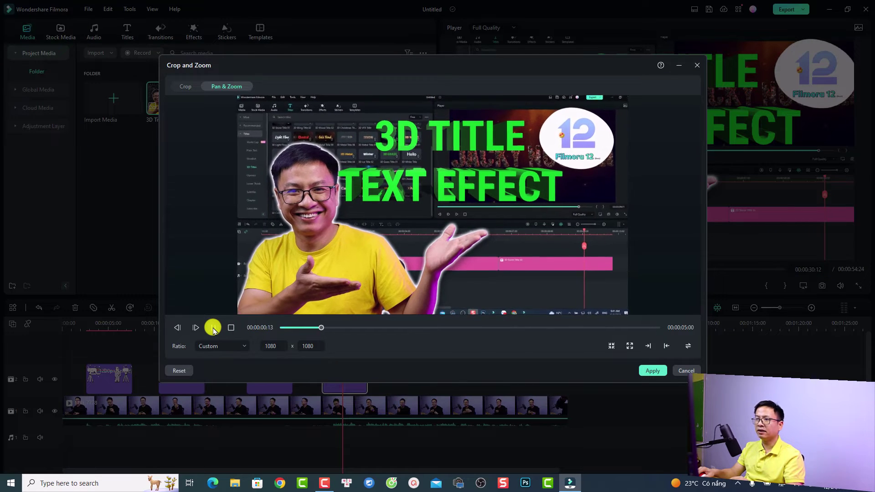
left_click(213, 328)
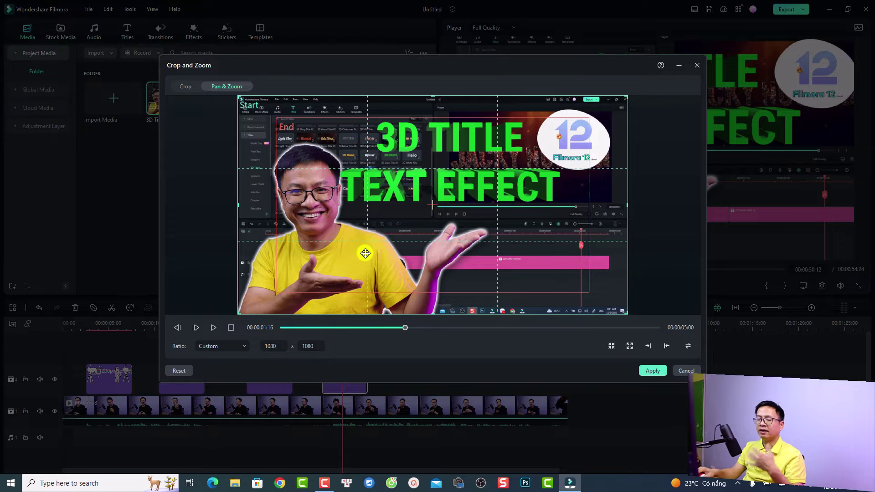
Step: Shrink the End frame, move it over the man in the yellow shirt at a 16:9 ratio, preview the motion and apply it
left_click(338, 135)
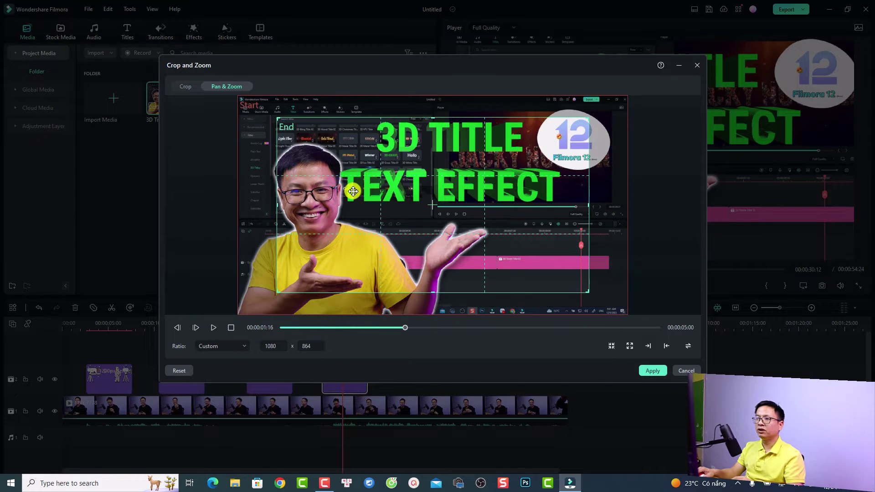
left_click_drag(278, 118, 306, 150)
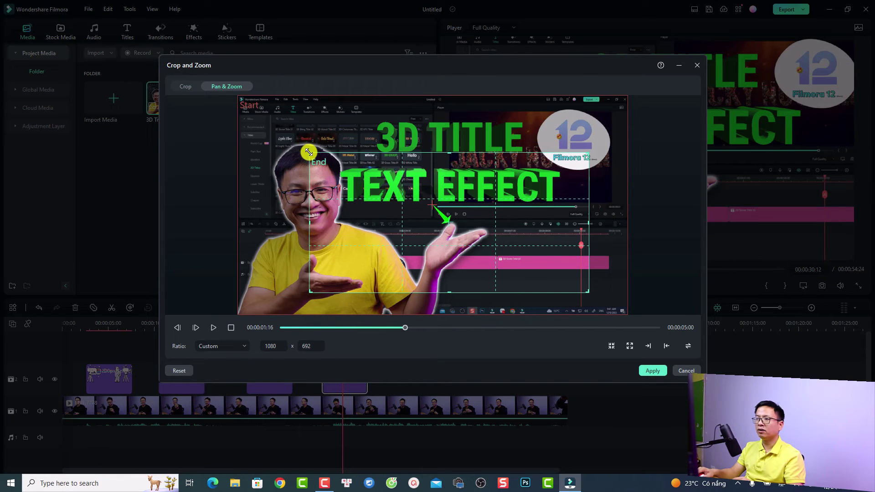
left_click_drag(426, 244, 324, 204)
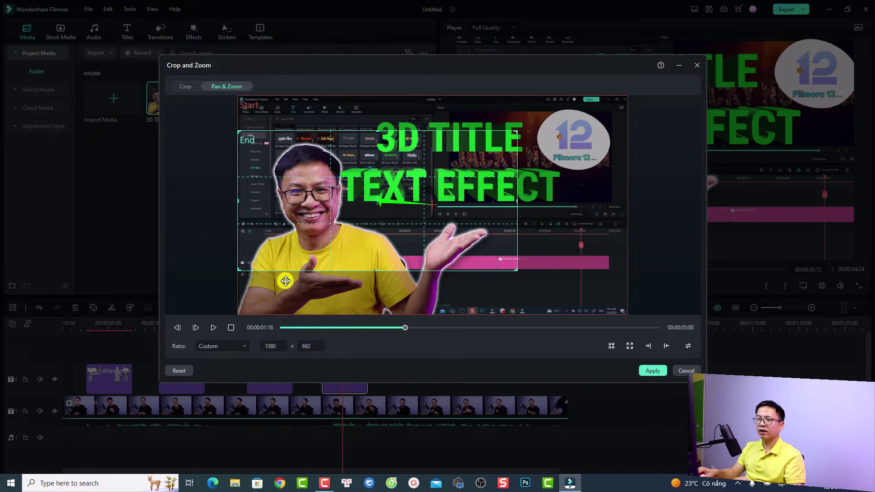
left_click(241, 346)
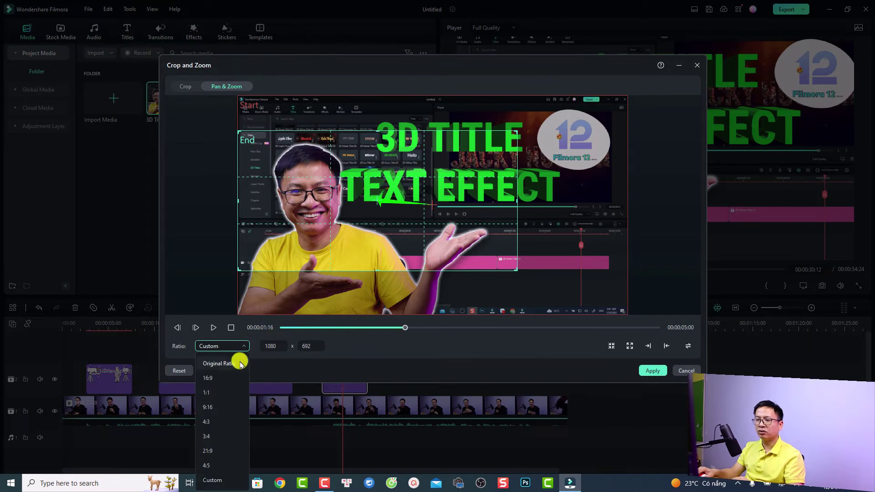
left_click(225, 379)
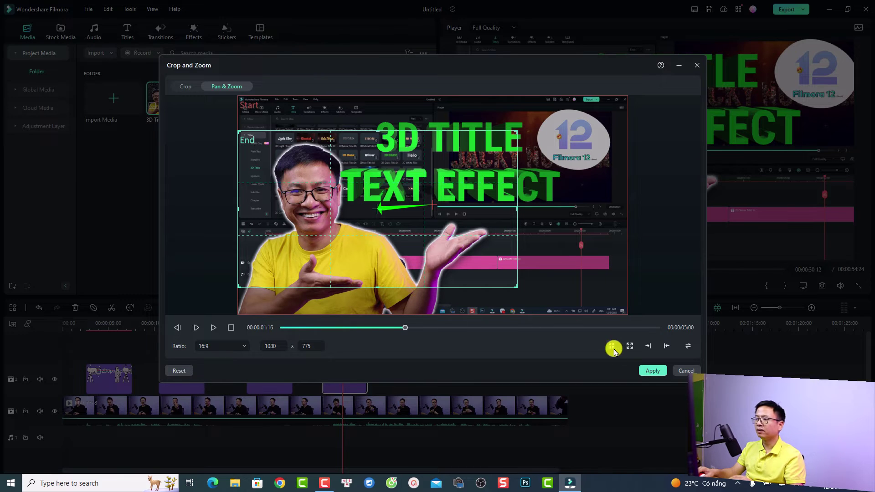
left_click(214, 327)
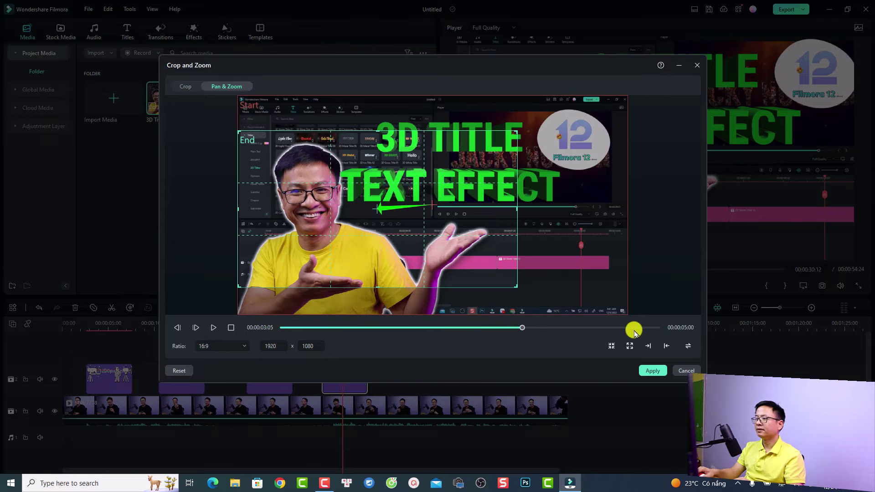
left_click(653, 370)
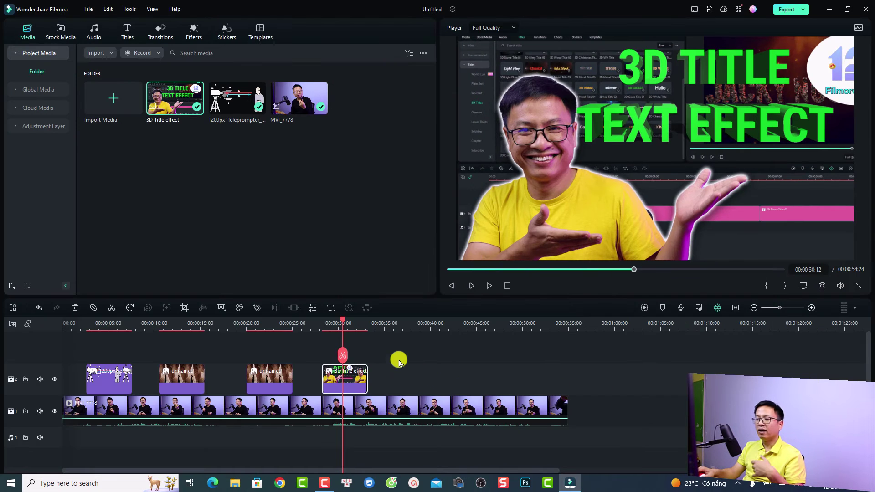
Step: Place the Pexels canyon photo from the stock media above the video at about 35 seconds and play back its zoom
left_click(401, 323)
left_click(61, 33)
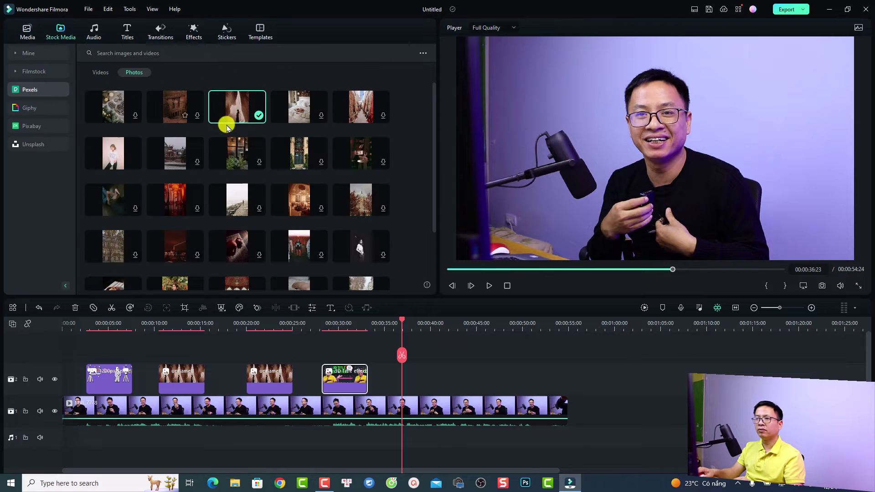
left_click_drag(232, 122, 390, 389)
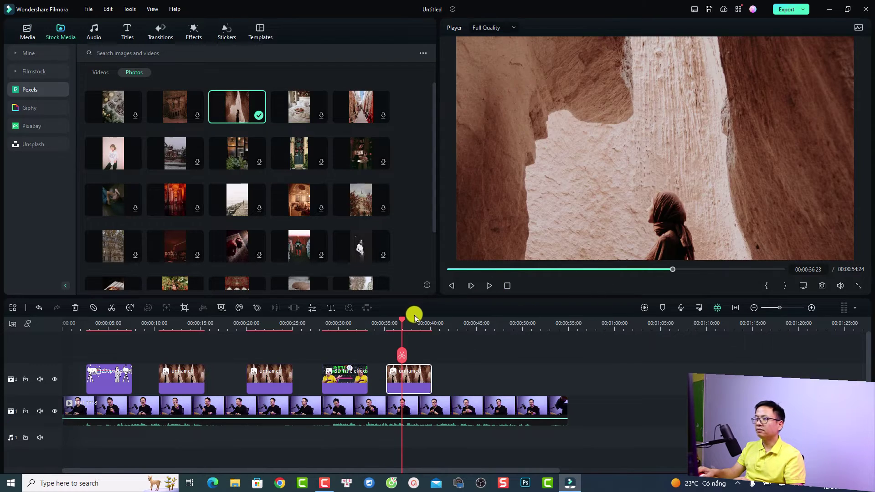
left_click_drag(401, 323, 385, 319)
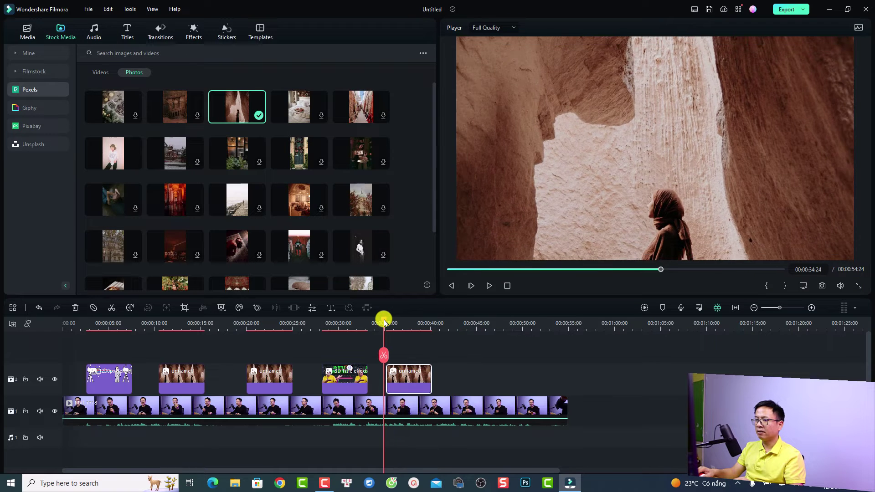
key("space")
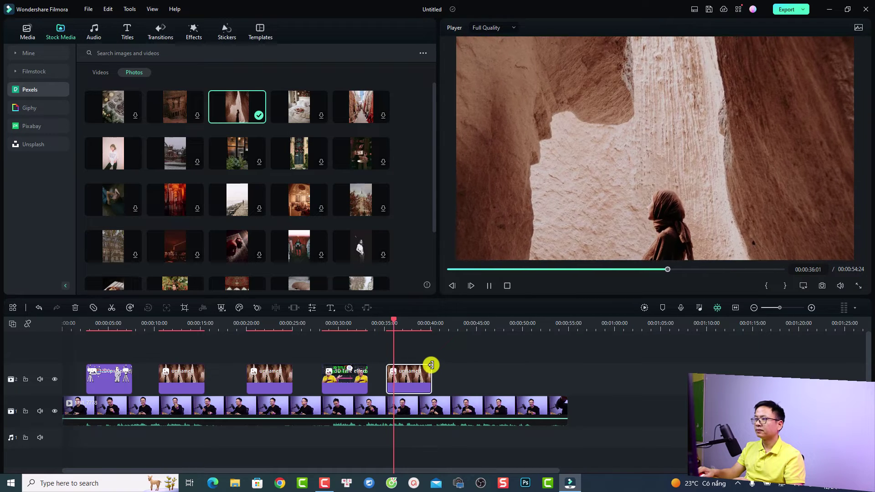
key("space")
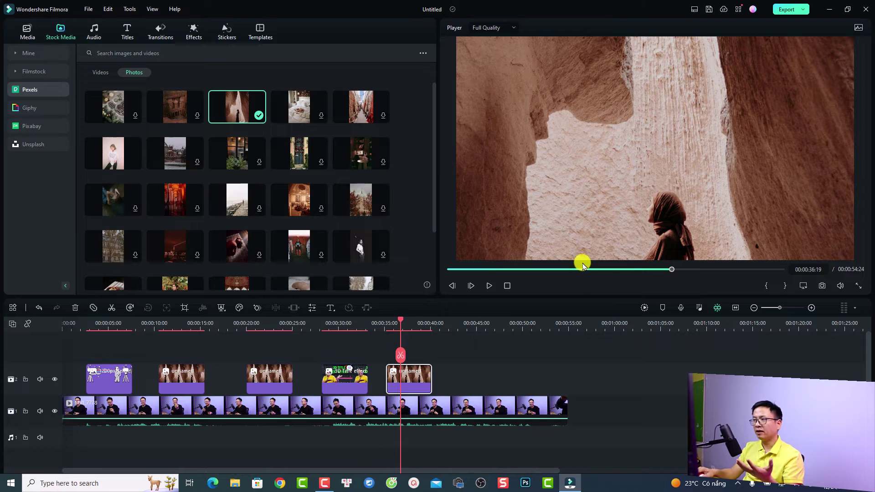
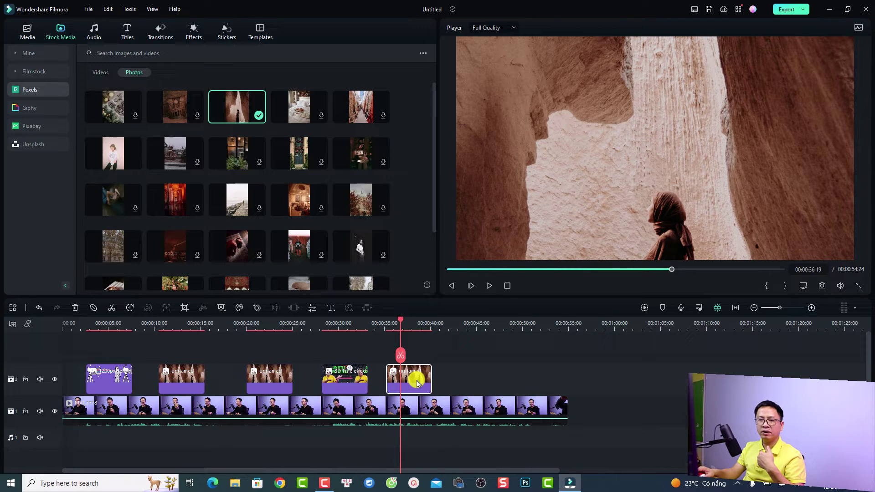
Step: Delete all photos above the video, place the 3D Title effect image there at about 6 seconds and play it back
left_click_drag(483, 362, 91, 383)
key("Delete")
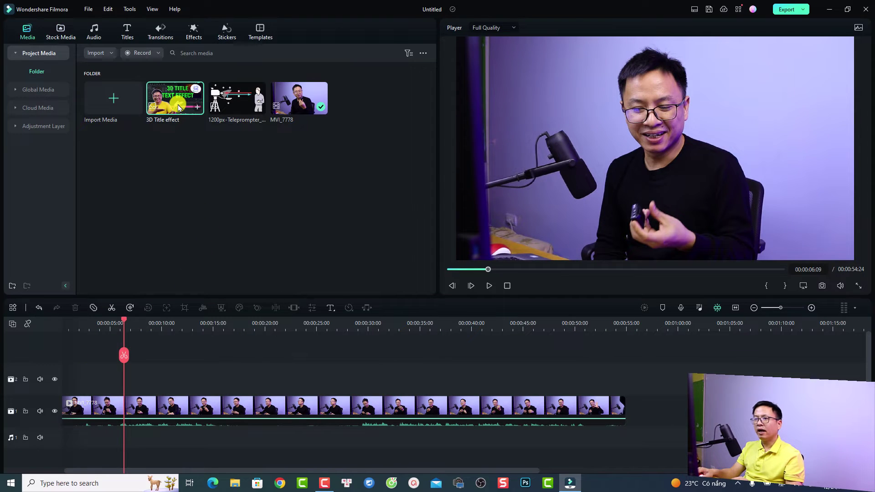
left_click_drag(178, 108, 140, 393)
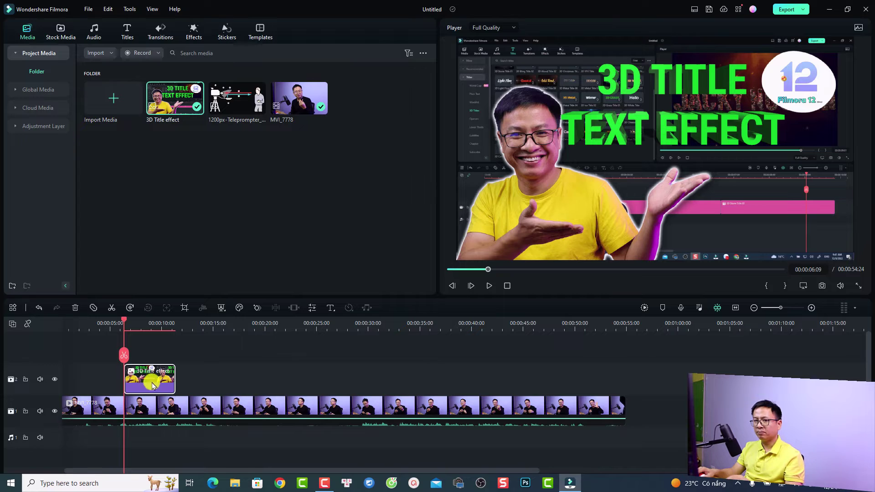
key("space")
key("space")
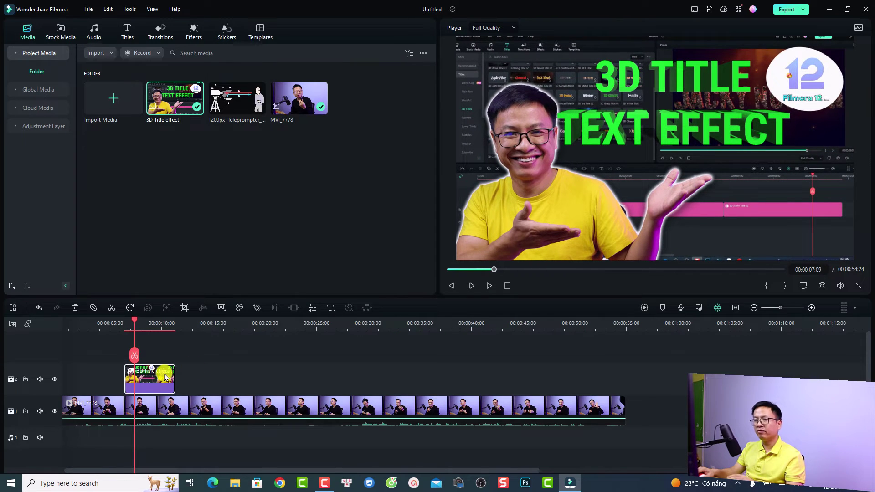
Step: Apply Crop to Fit to the 3D Title effect image and play back the clip
right_click(150, 379)
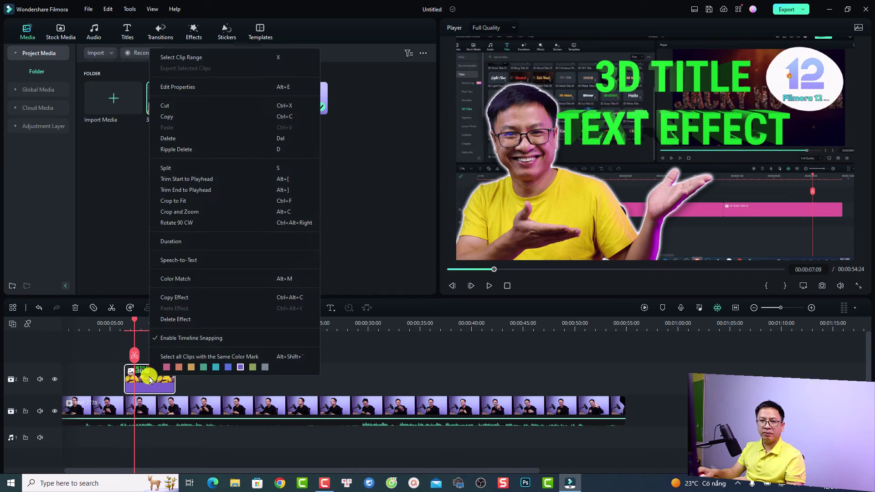
left_click(180, 201)
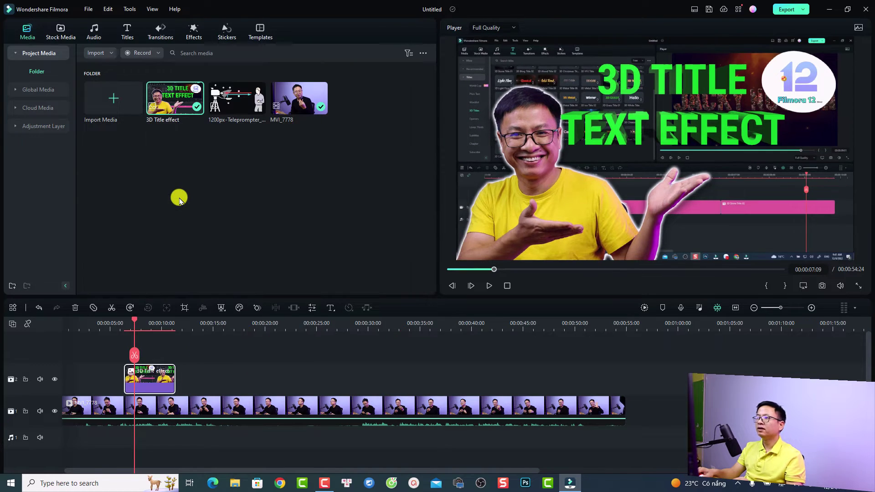
left_click(113, 325)
key("space")
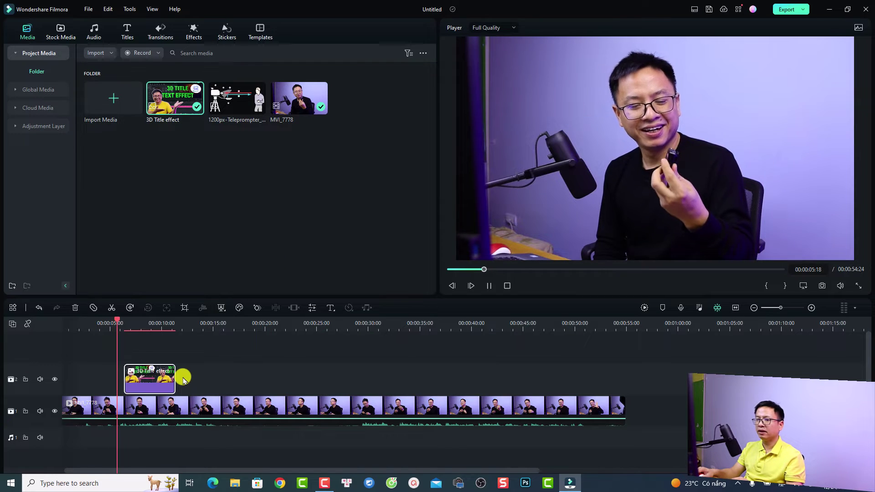
key("space")
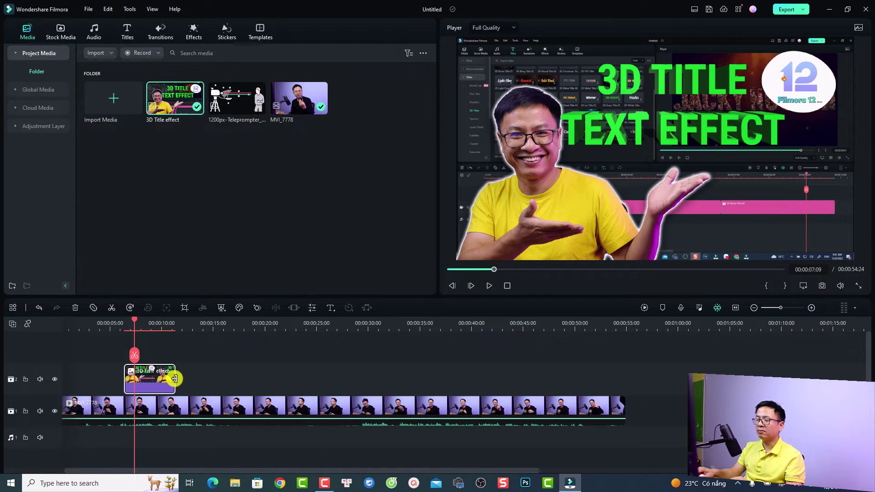
Step: Extend the 3D Title effect clip to end at about 16.5 seconds and play it back
left_click_drag(174, 379, 228, 385)
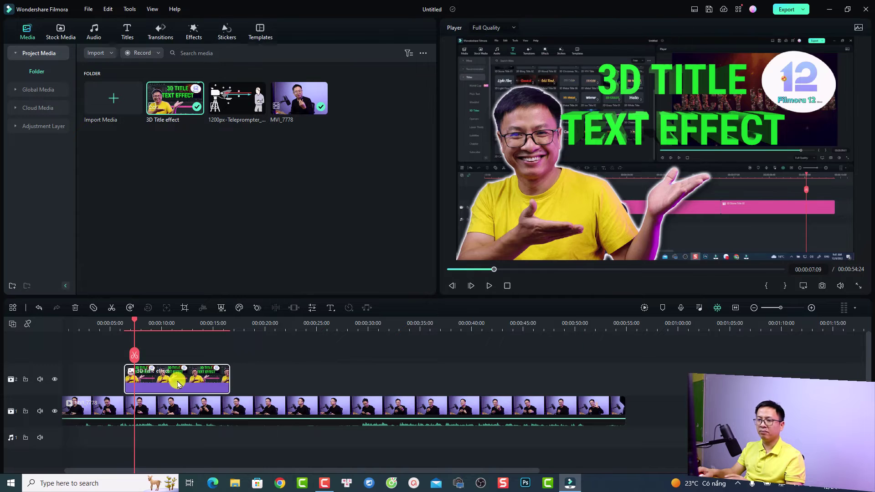
left_click(121, 326)
key("space")
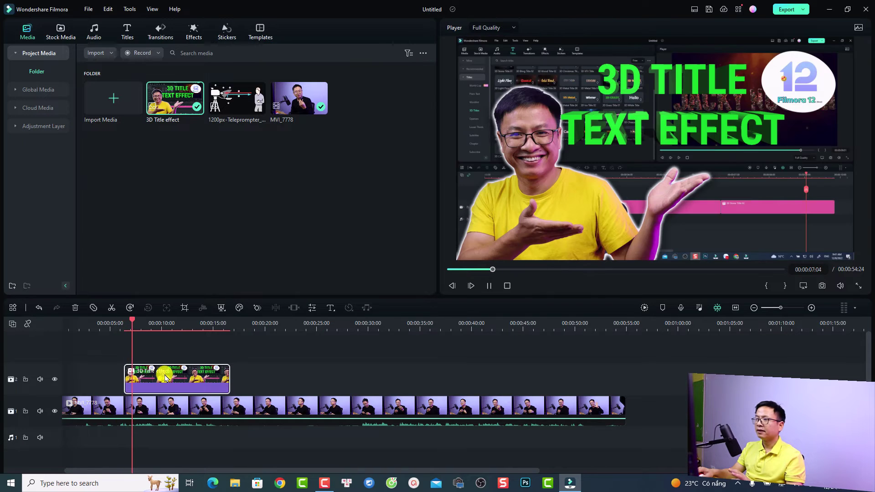
key("space")
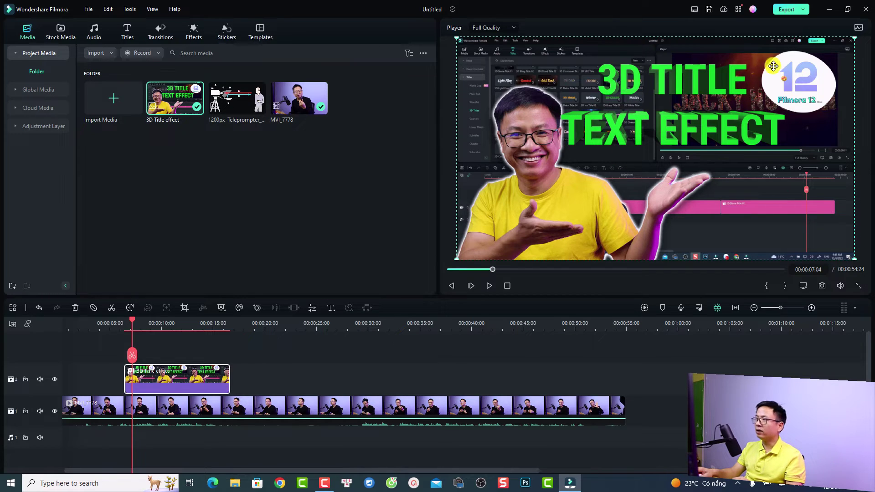
Step: Scale the 3D Title effect image to about 35%, move it over the right shoulder area of the man in black and preview it
left_click_drag(855, 36, 598, 201)
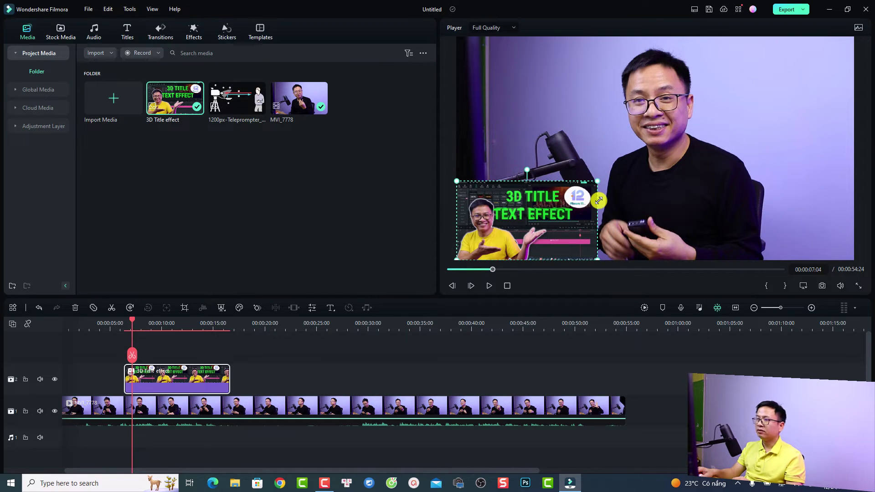
left_click_drag(524, 221, 758, 161)
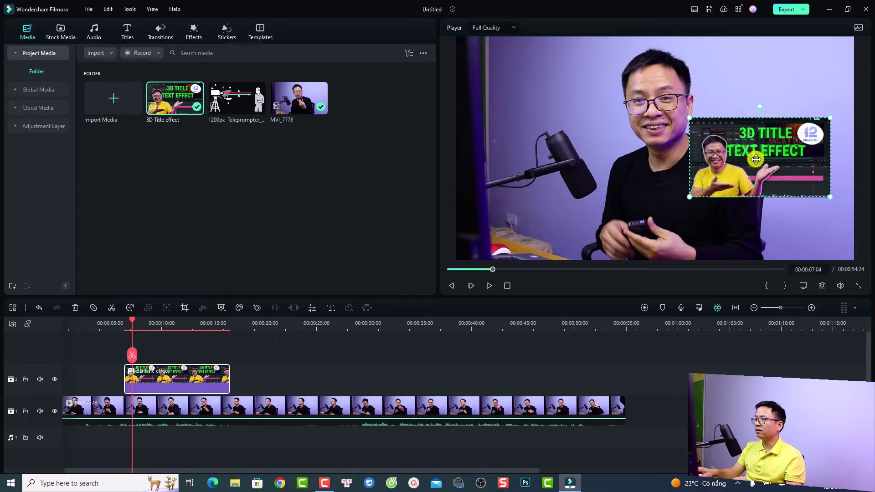
left_click(116, 325)
key("space")
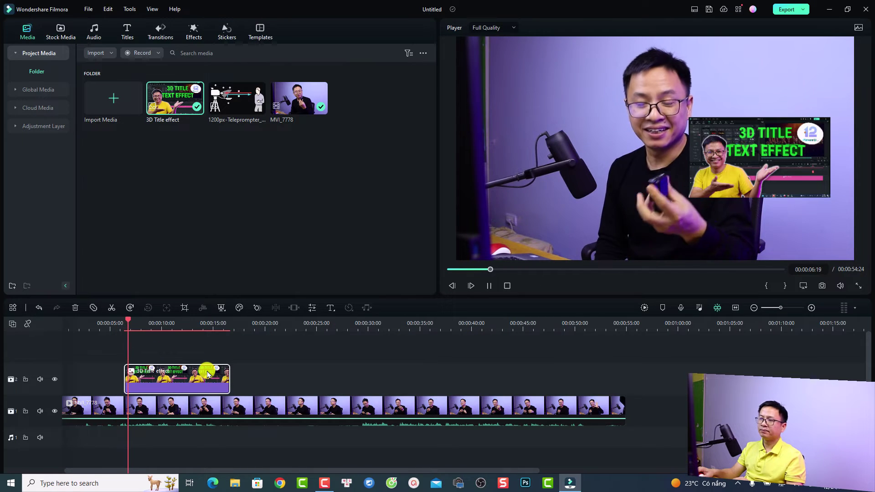
key("space")
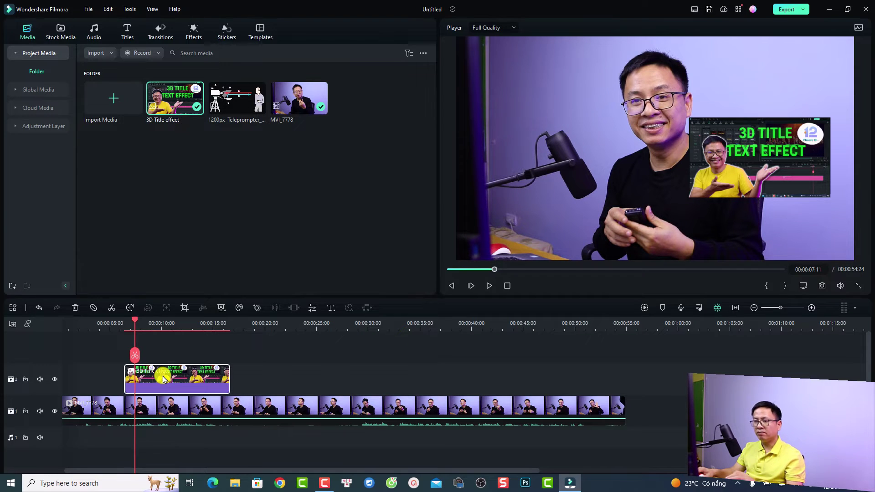
Step: Apply the Pause preset animation to the 3D Title effect image at about 8 seconds and play back the motion
left_click(140, 325)
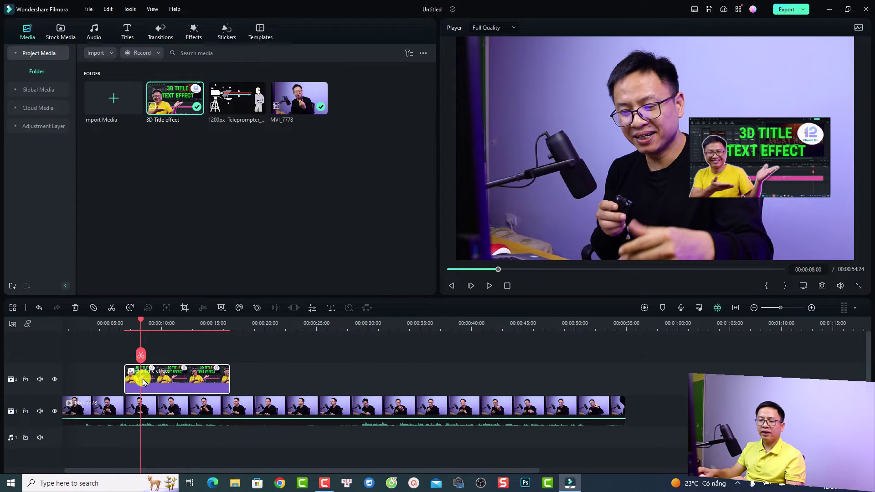
double_click(148, 381)
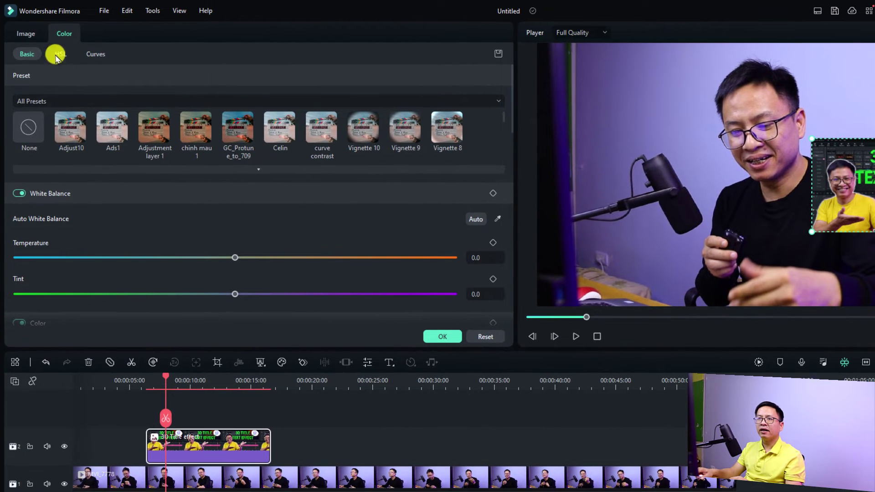
left_click(32, 34)
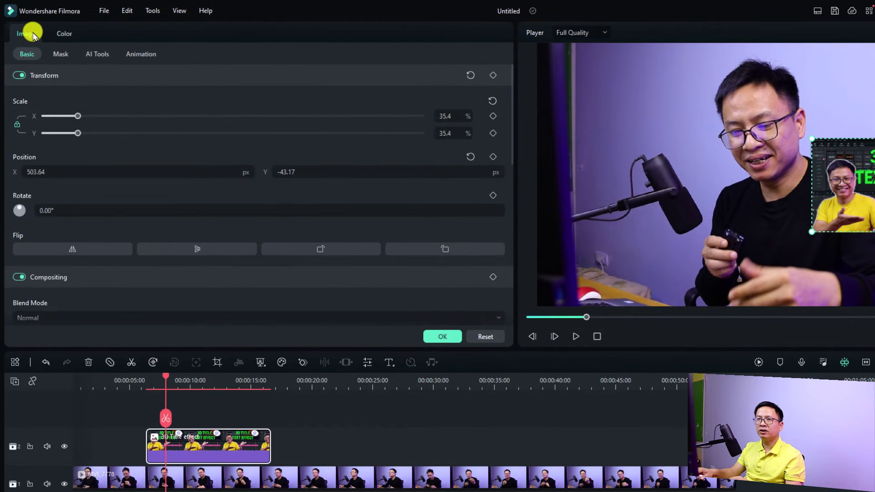
left_click(137, 52)
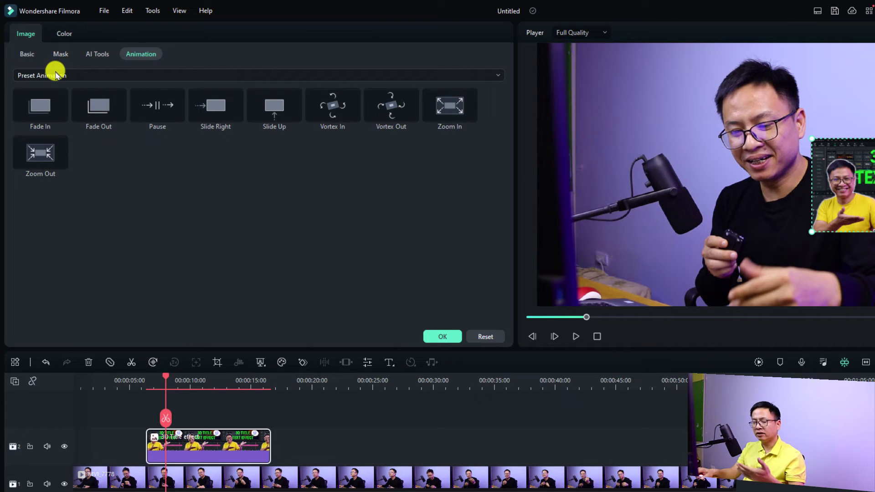
double_click(159, 112)
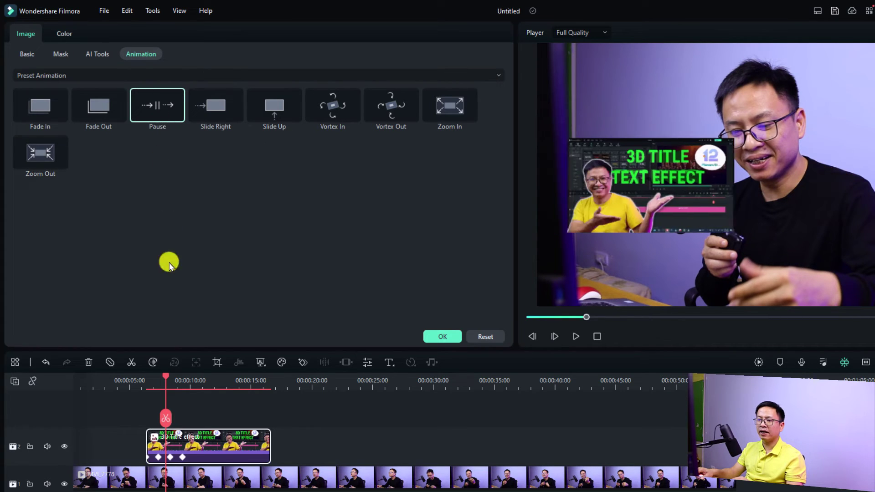
left_click(170, 457)
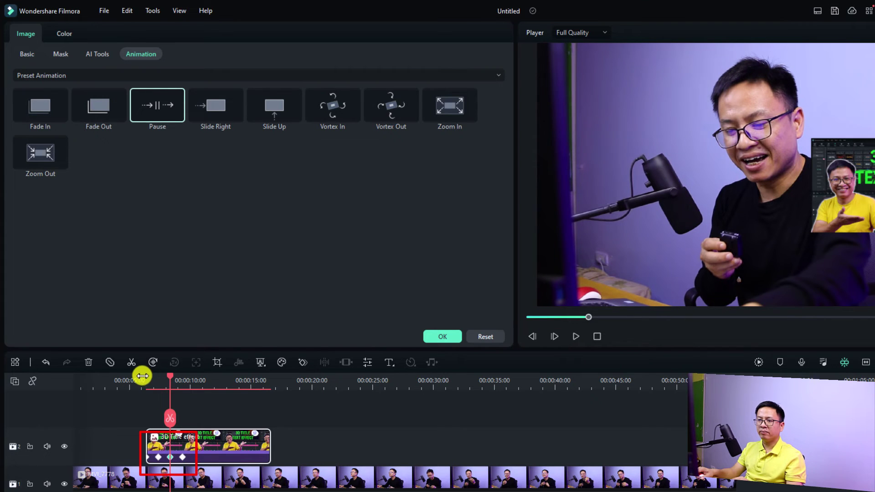
left_click(141, 378)
key("space")
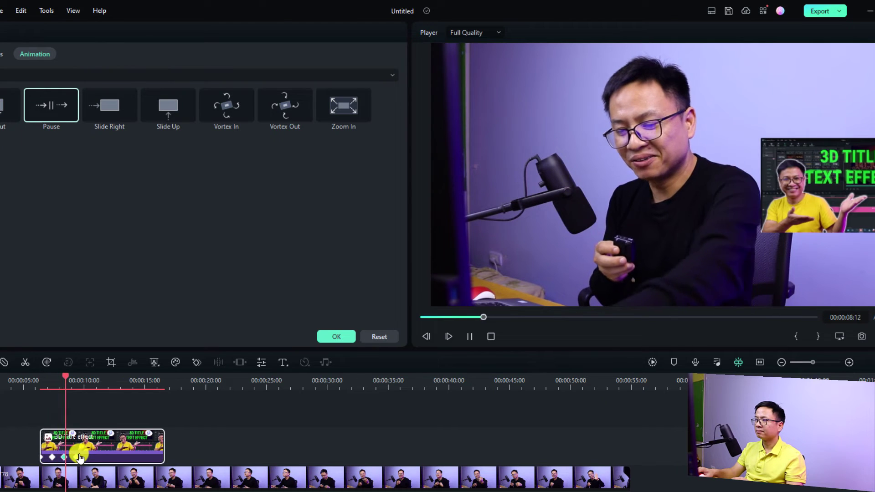
key("space")
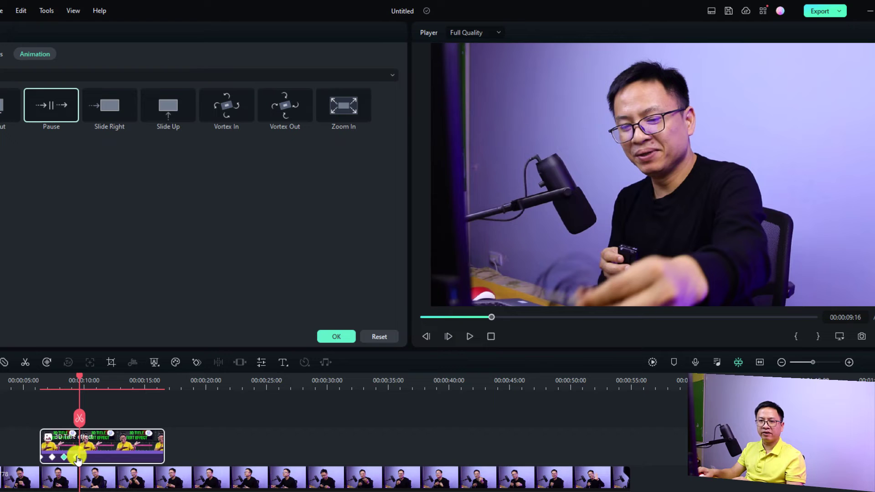
Step: Move the last three Pause keyframes of the image to about 8.5, 10 and 12.5 seconds and preview the slower motion
left_click(114, 458)
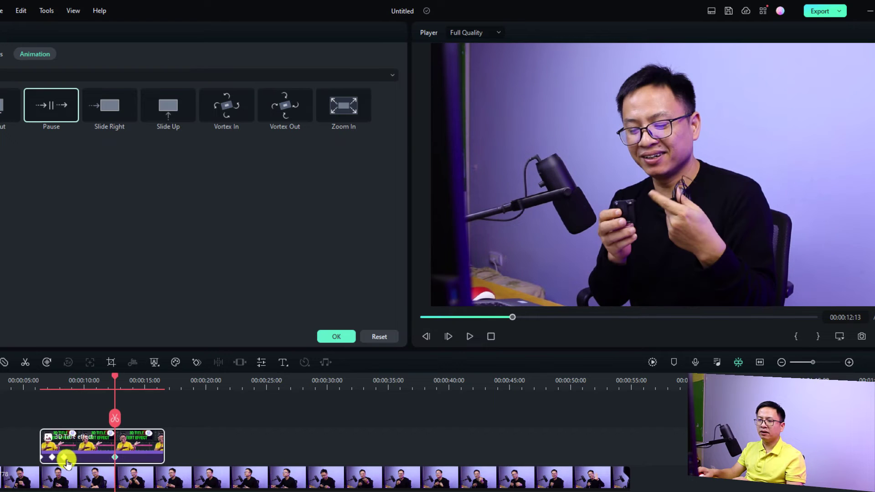
left_click_drag(66, 462, 86, 461)
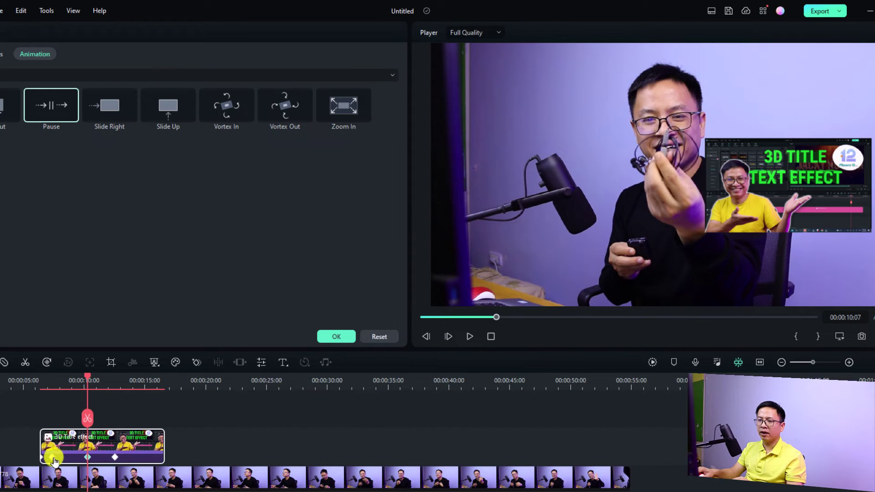
left_click(53, 457)
left_click(66, 458)
left_click(26, 381)
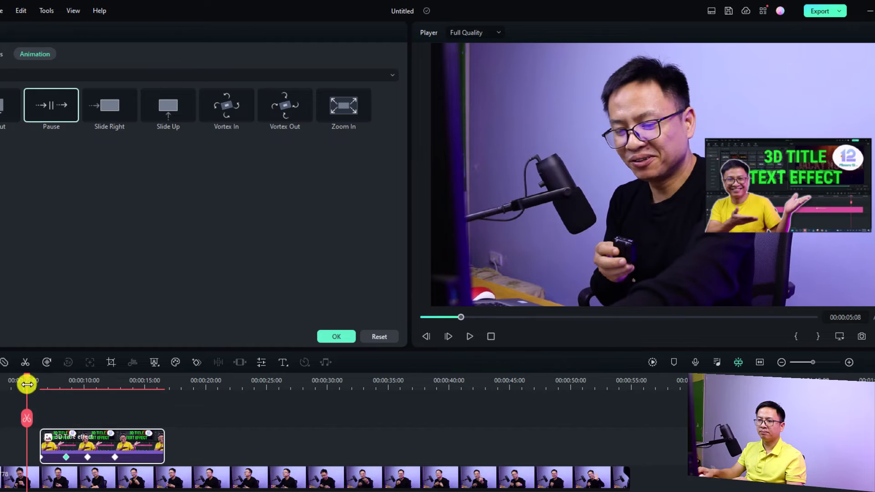
key("space")
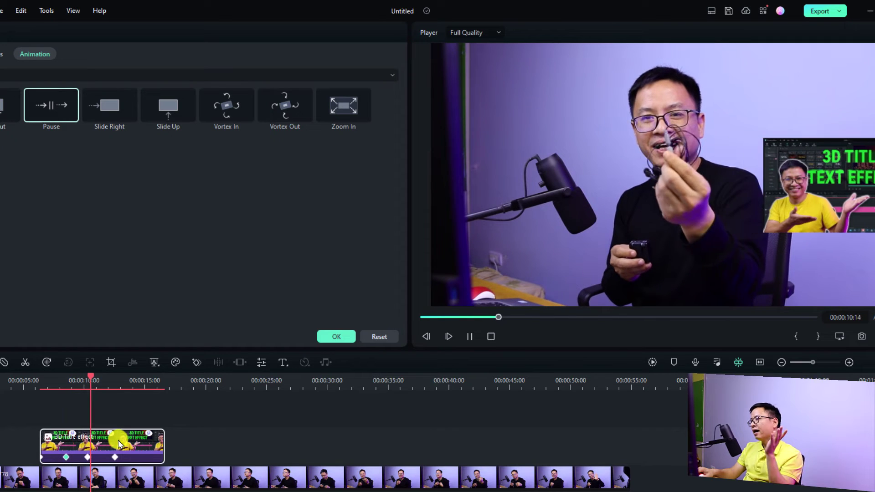
key("space")
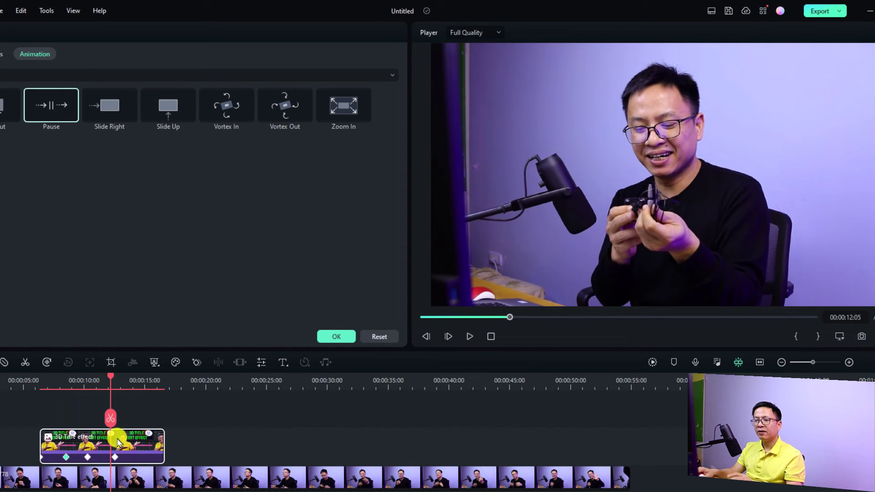
Step: Clear all animation keyframes from the 3D Title effect image
left_click(87, 459)
right_click(86, 459)
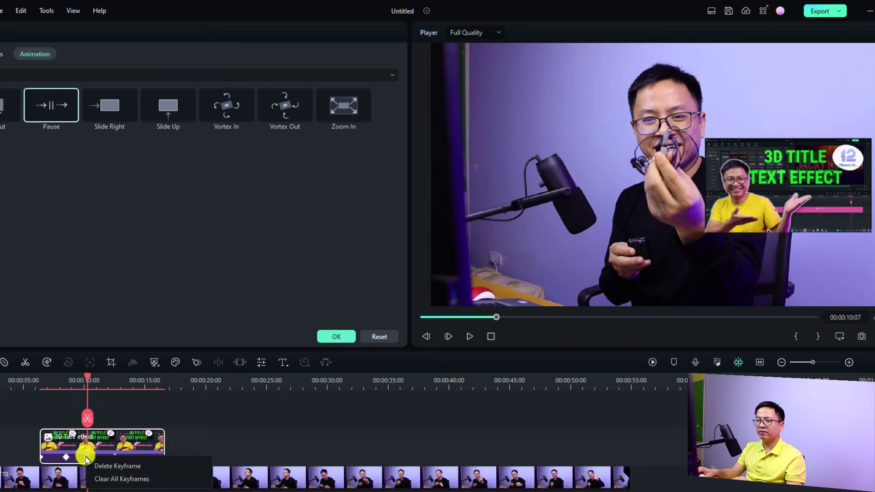
left_click(105, 478)
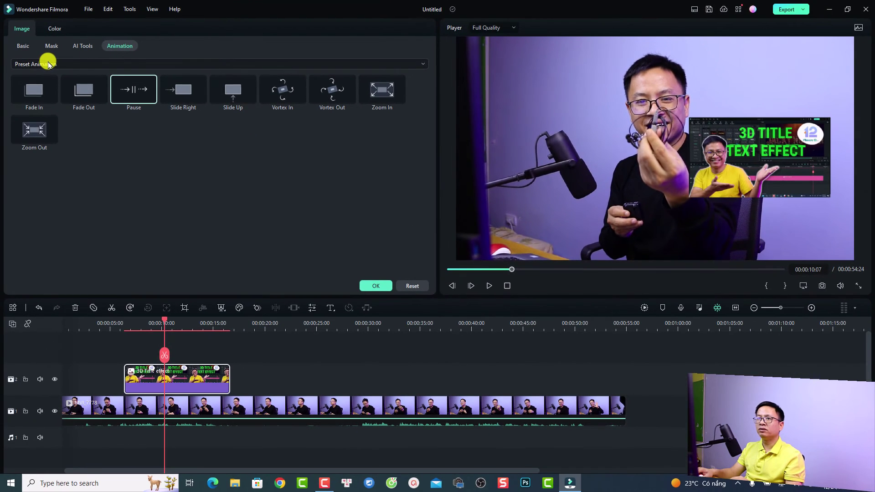
Step: Apply the Zoom in 2 preset motion (legacy) to the 3D Title effect image and preview it from just before the clip
left_click(419, 64)
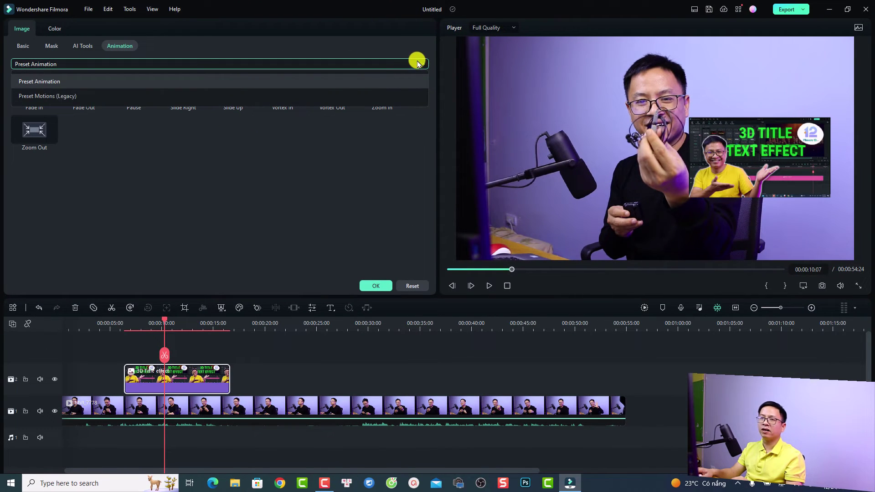
left_click(33, 96)
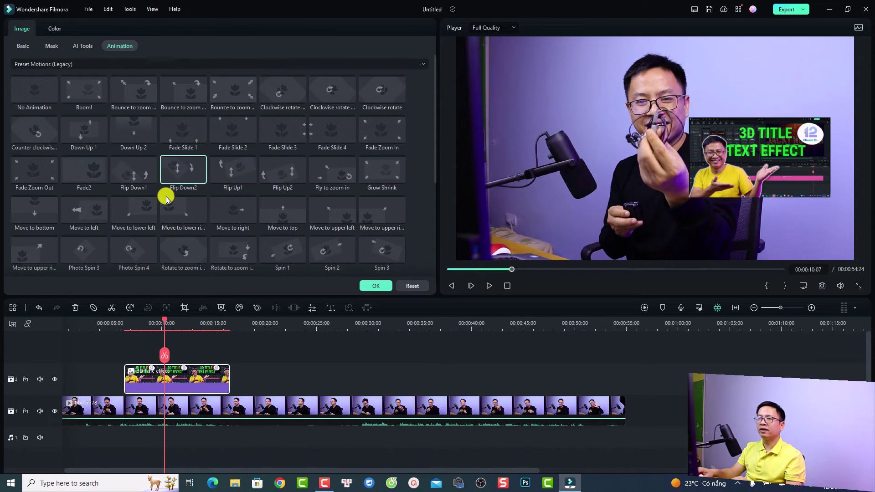
scroll(270, 173, "down", 1)
scroll(257, 189, "down", 3)
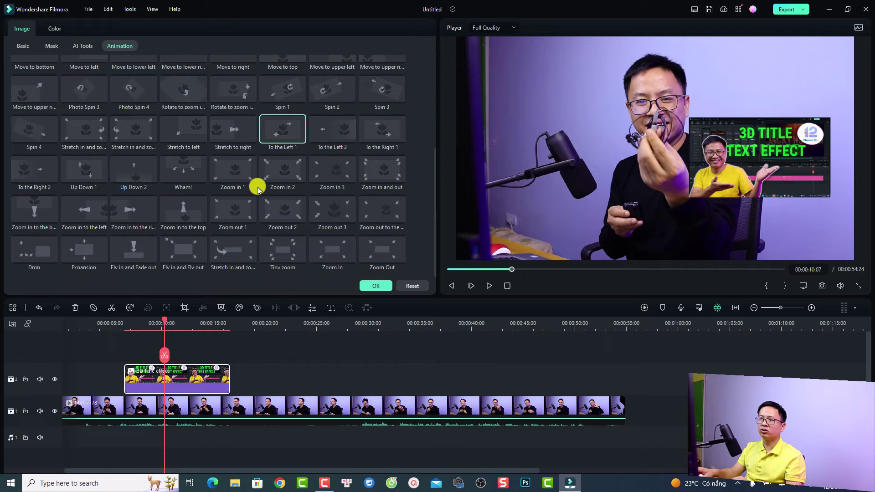
left_click(276, 168)
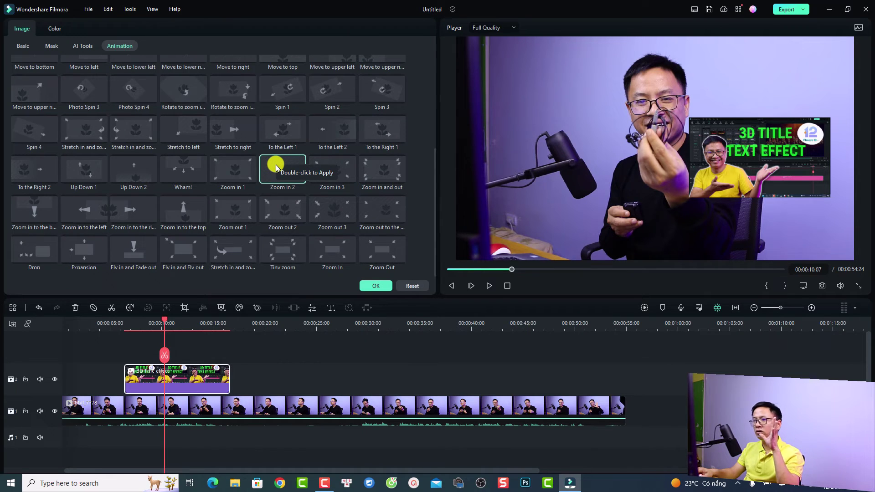
double_click(276, 168)
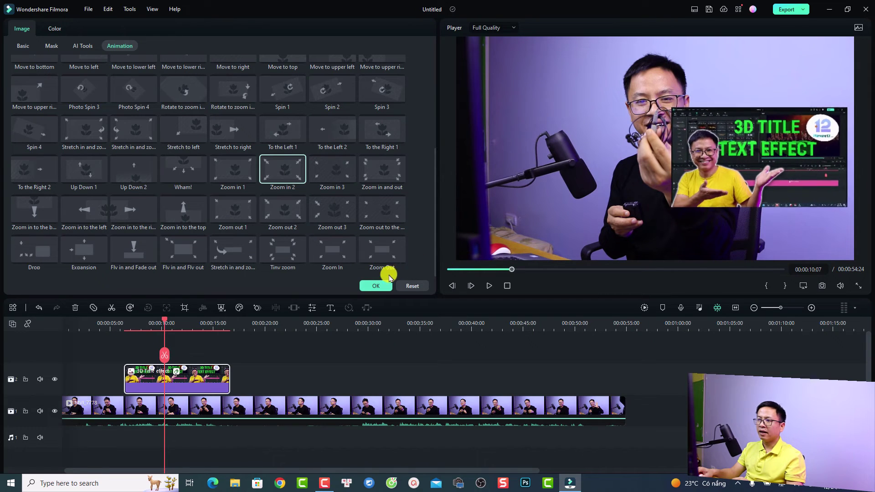
left_click(376, 285)
left_click(121, 325)
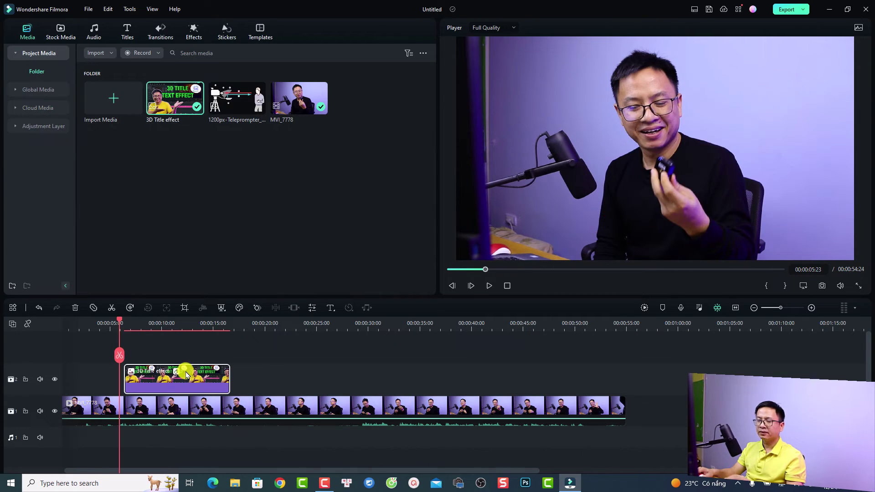
key("space")
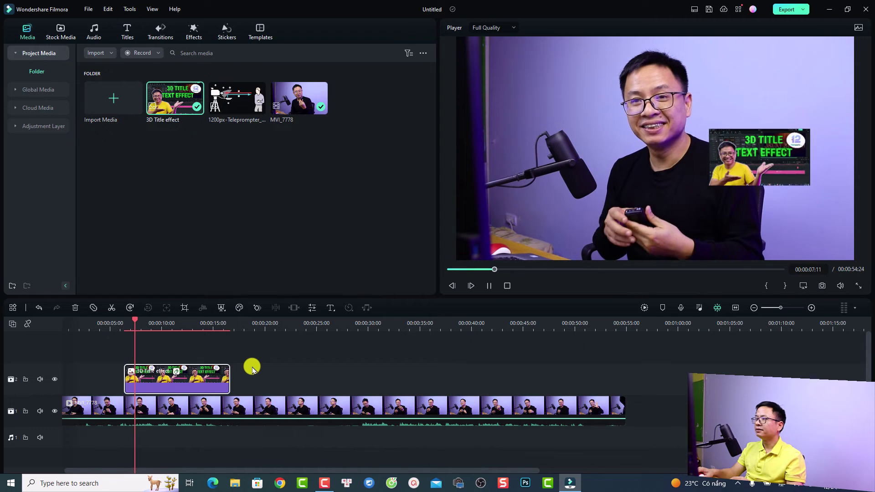
key("space")
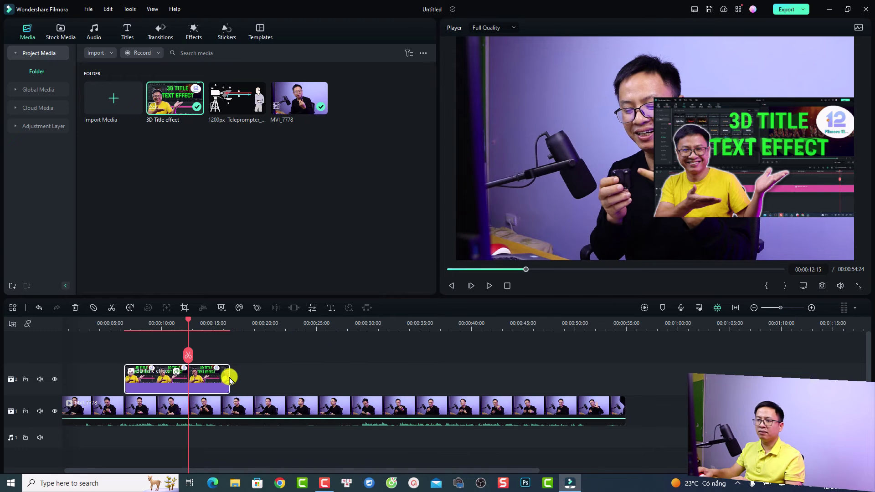
Step: Shorten the 3D Title effect clip so it ends at about 10 seconds and preview the zoom speed
left_click_drag(229, 381, 162, 384)
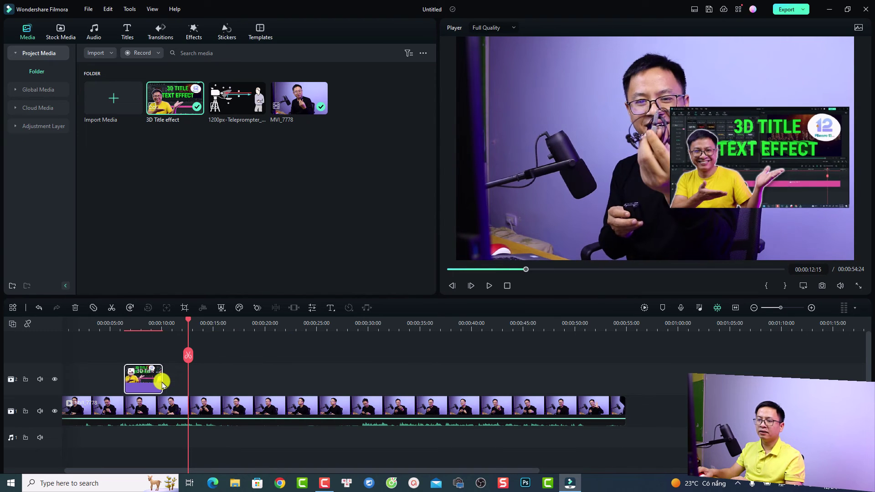
left_click(114, 324)
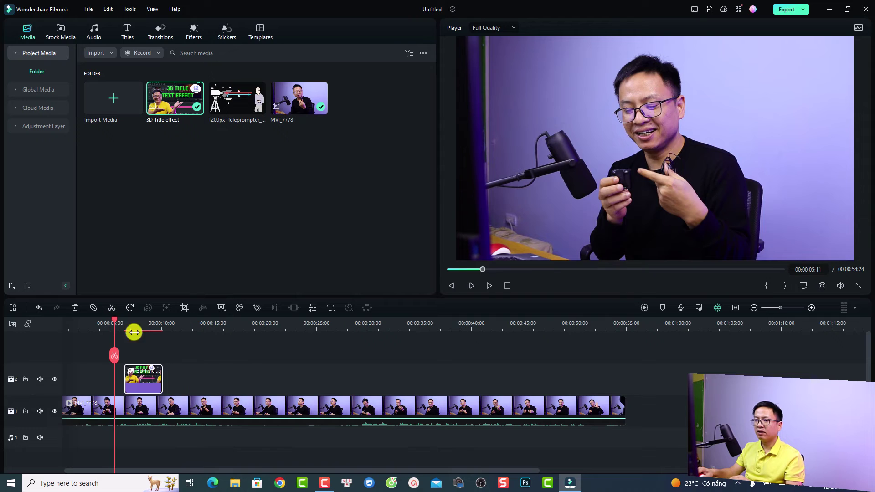
key("space")
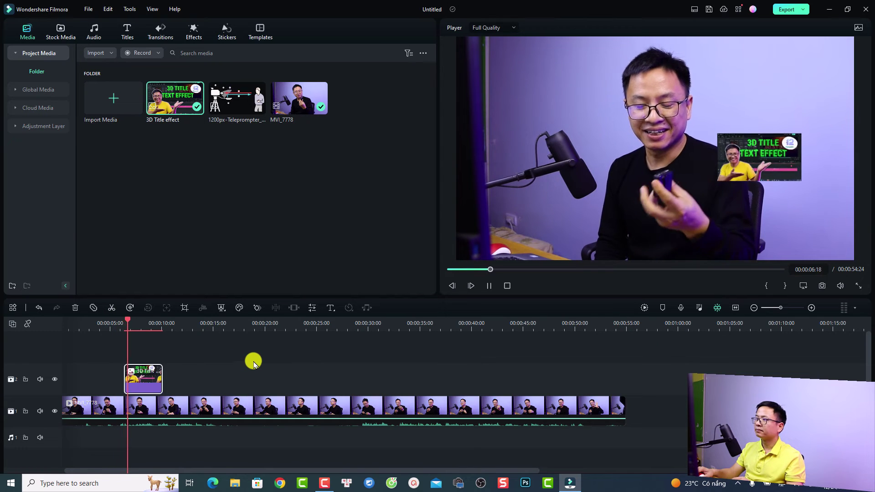
key("space")
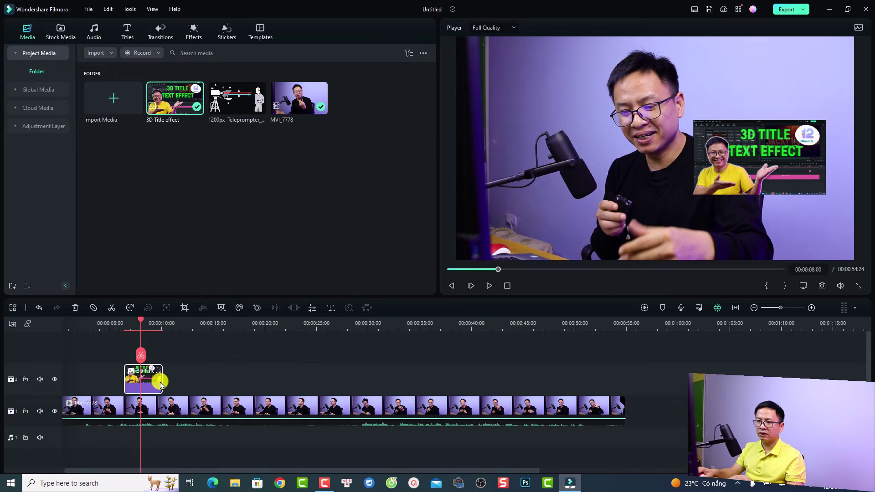
Step: Trim the end of the 3D Title effect clip to 8 seconds and play back the zoom
left_click_drag(160, 381, 139, 370)
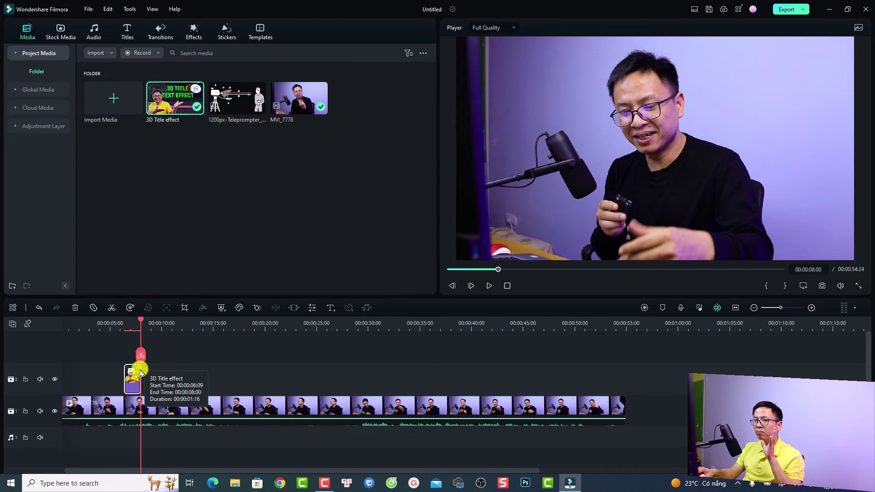
left_click(117, 326)
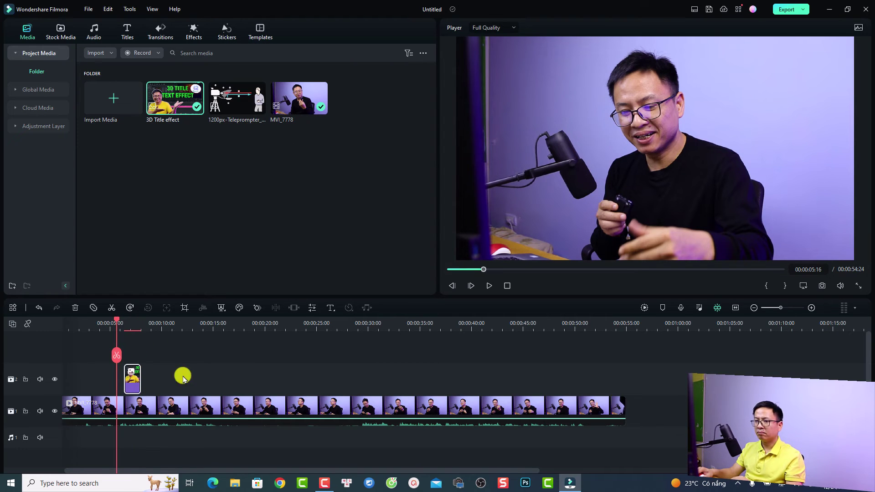
key("space")
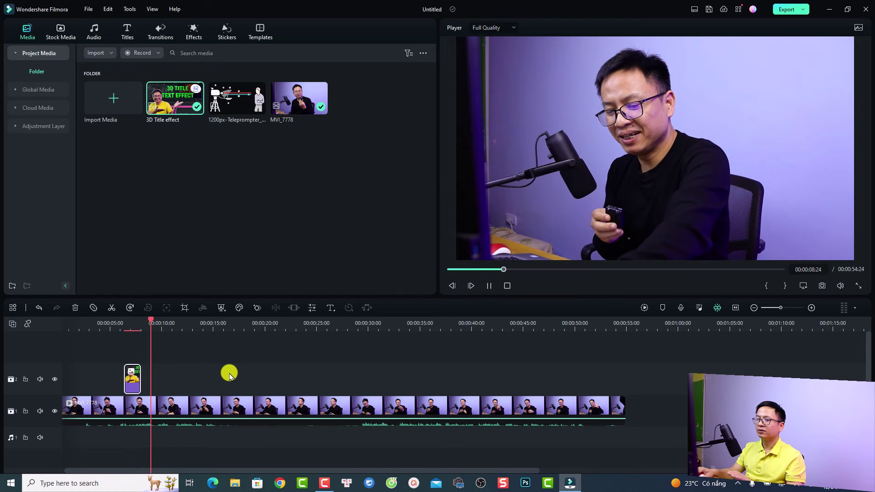
key("space")
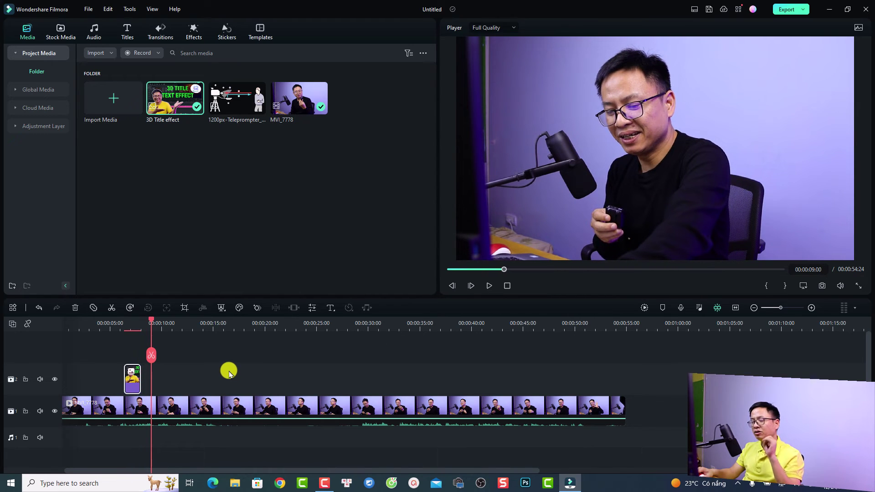
Step: Add the Extreme effect from the trending effects to the 3D Title effect clip and preview it
left_click(134, 325)
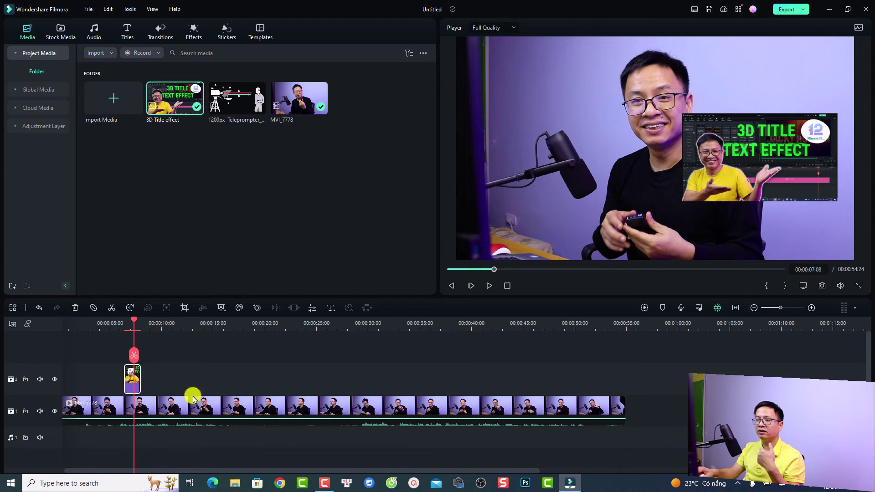
left_click(196, 33)
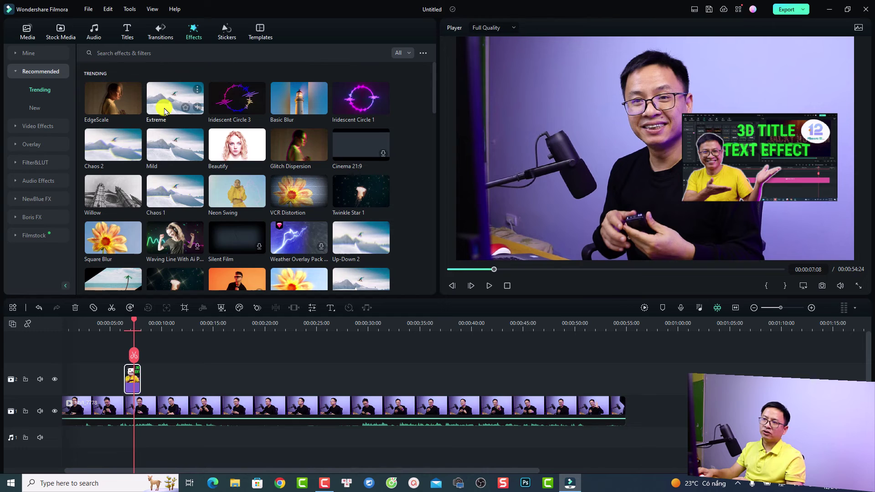
left_click_drag(165, 116, 132, 379)
left_click(121, 322)
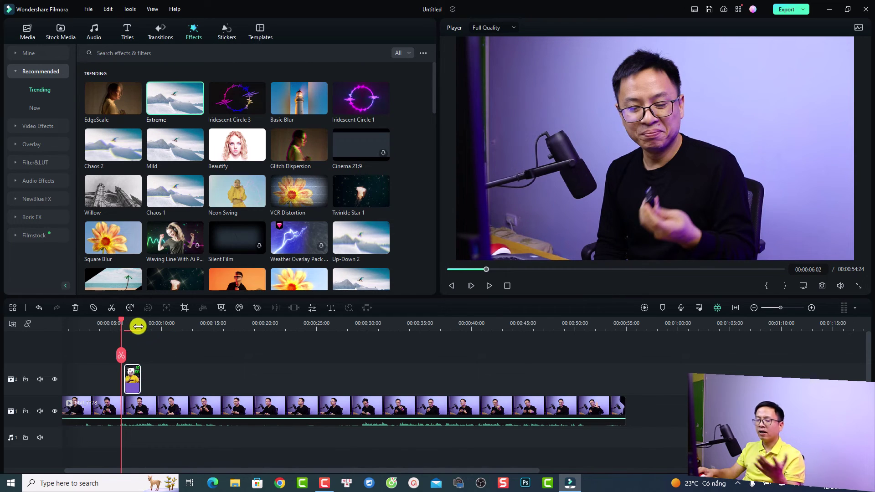
key("space")
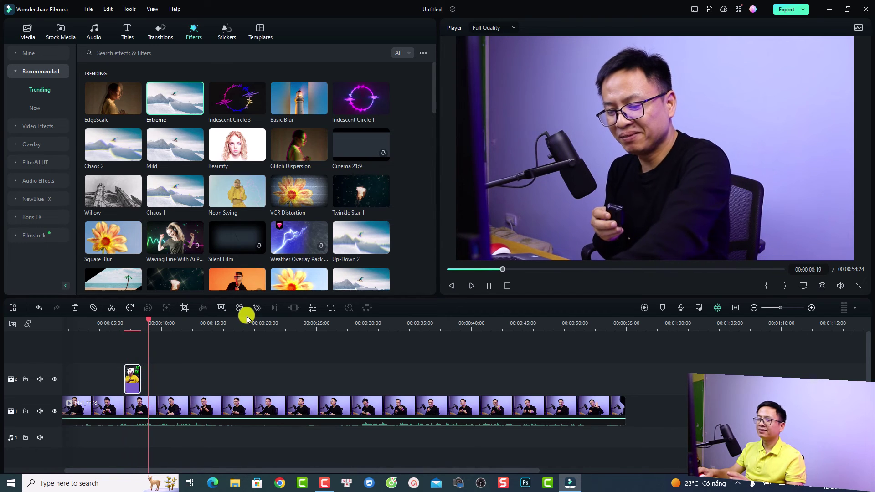
key("space")
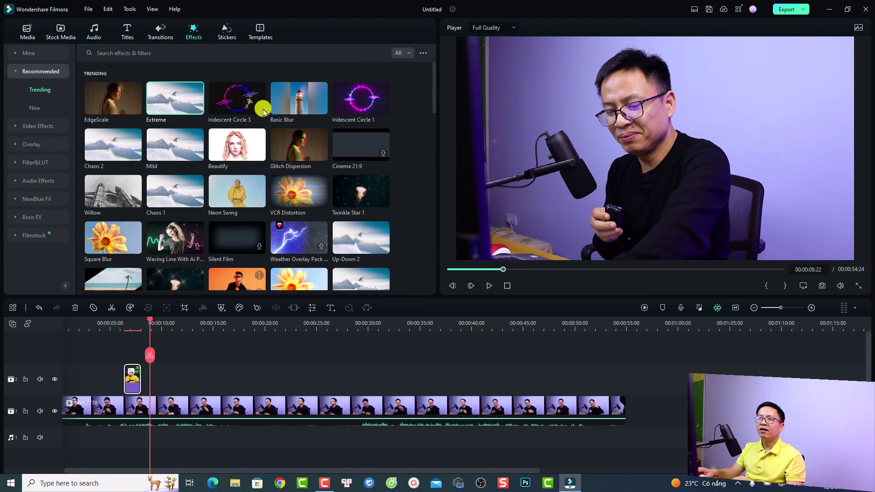
Step: Add the Pexels stock photo of the veiled figure in a canyon to track 2 at about 9 seconds and preview it
left_click(61, 32)
left_click_drag(223, 122, 255, 382)
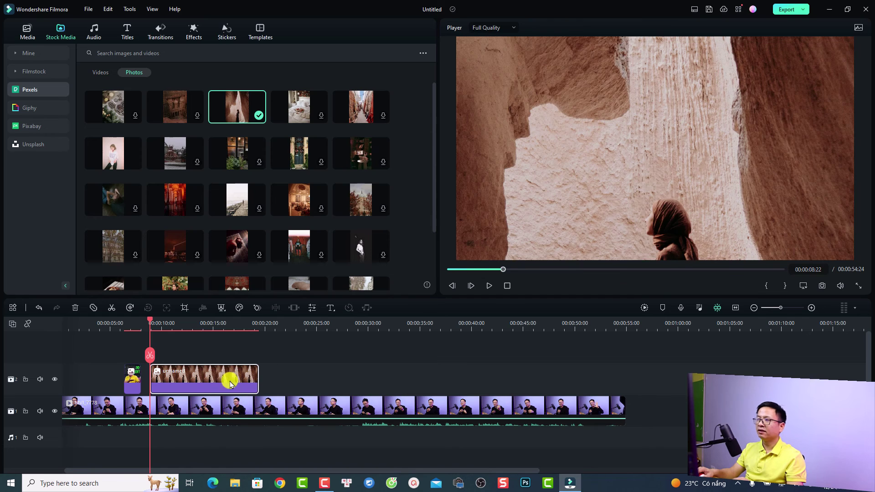
left_click(148, 322)
key("space")
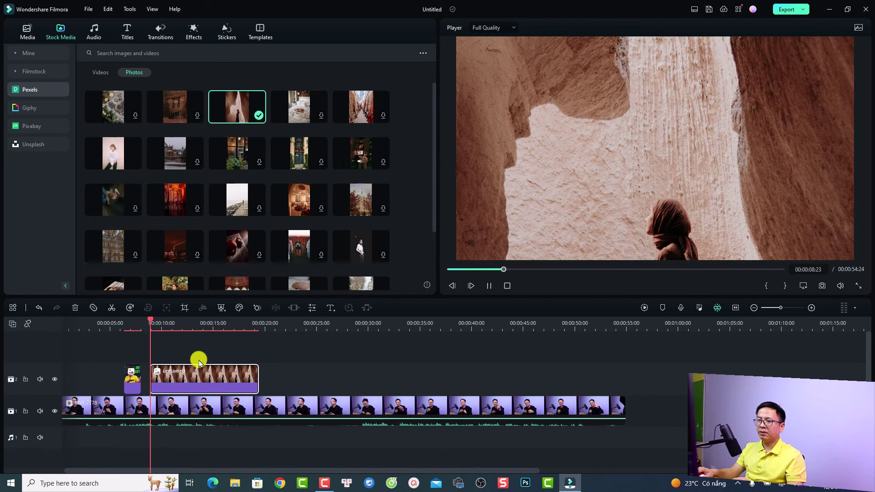
Step: Add a transform keyframe to the canyon photo at 00:00:13:01 and scale the photo to 54.1% at 00:00:13:18
left_click(193, 324)
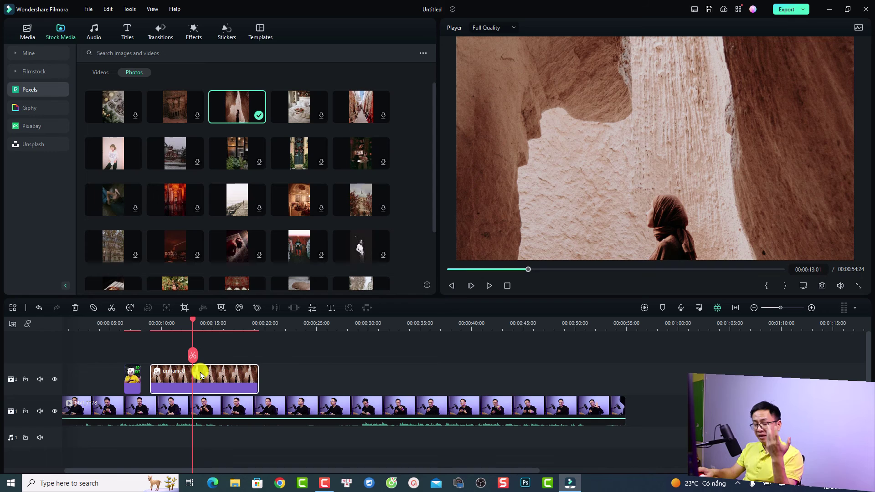
left_click(255, 309)
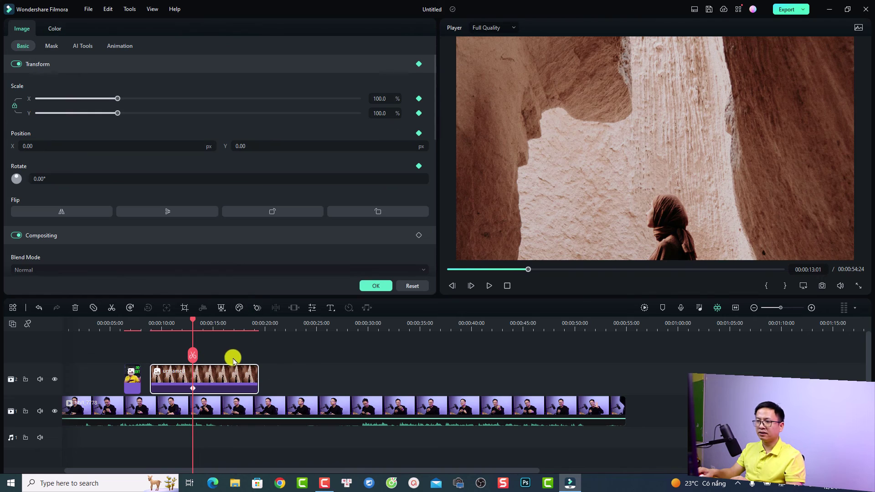
left_click_drag(193, 324, 200, 322)
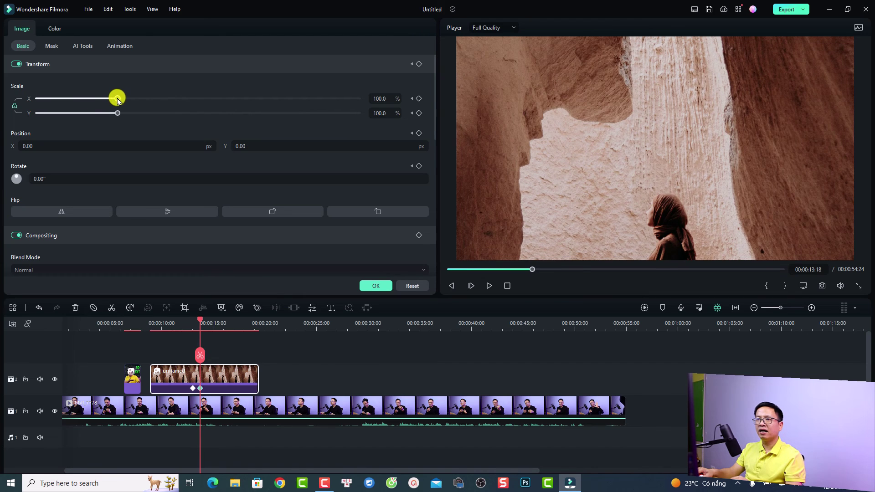
left_click_drag(117, 98, 81, 98)
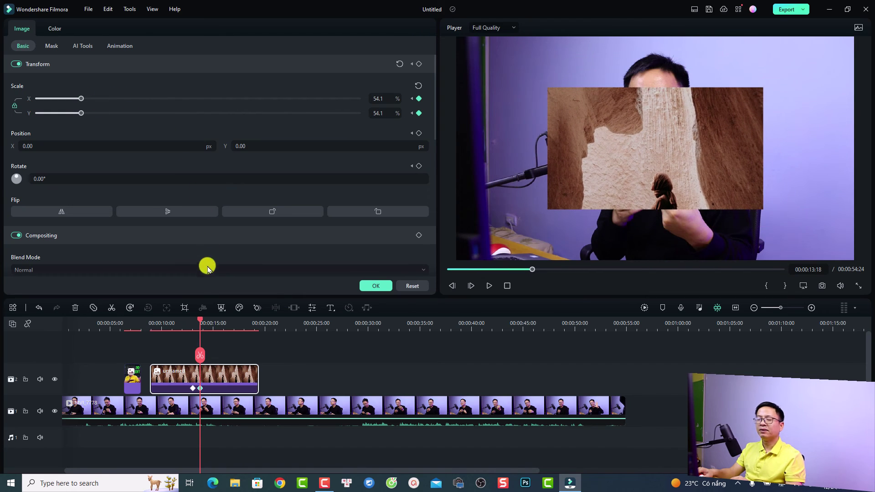
Step: Move the canyon photo out of the frame at 00:00:15:10 with an X position of 1566 px, and return the playhead to about 12 seconds
left_click_drag(201, 321, 218, 318)
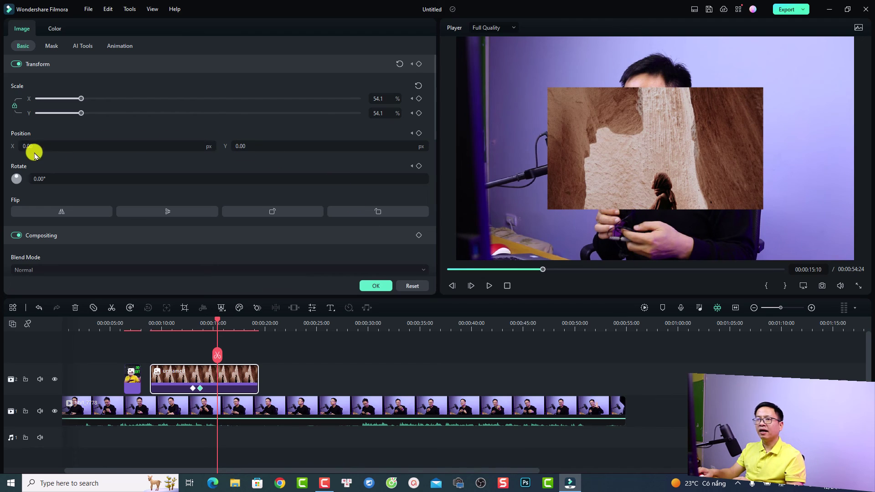
left_click_drag(26, 141, 28, 141)
mouse_move(441, 487)
left_mouse_down()
mouse_move(469, 487)
mouse_move(450, 488)
left_mouse_up()
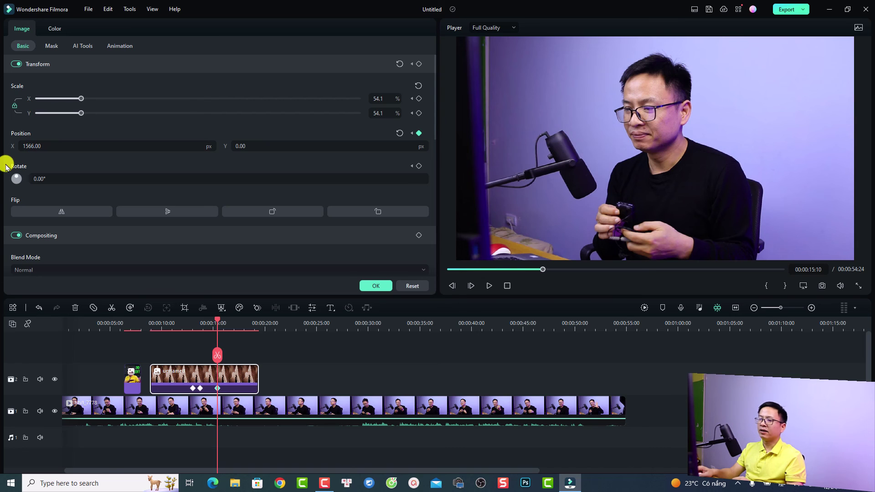
left_click(181, 327)
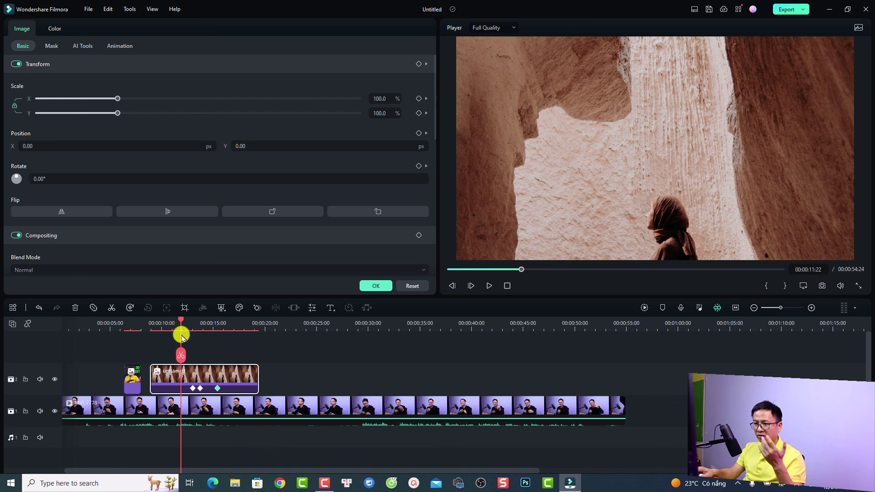